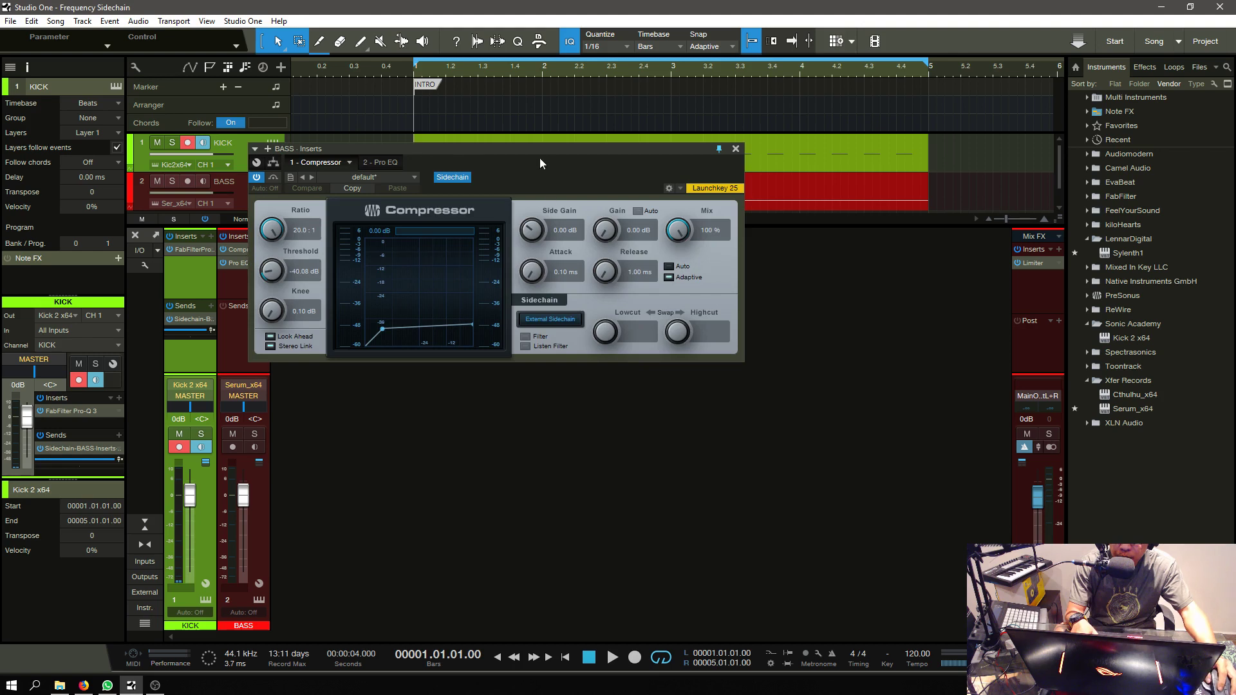
# - Open the Pro EQ on the BASS channel and play the loop repeatedly to examine how the sidechain compression affects the bass spectrum
pyautogui.click(236, 263)
pyautogui.press('space')
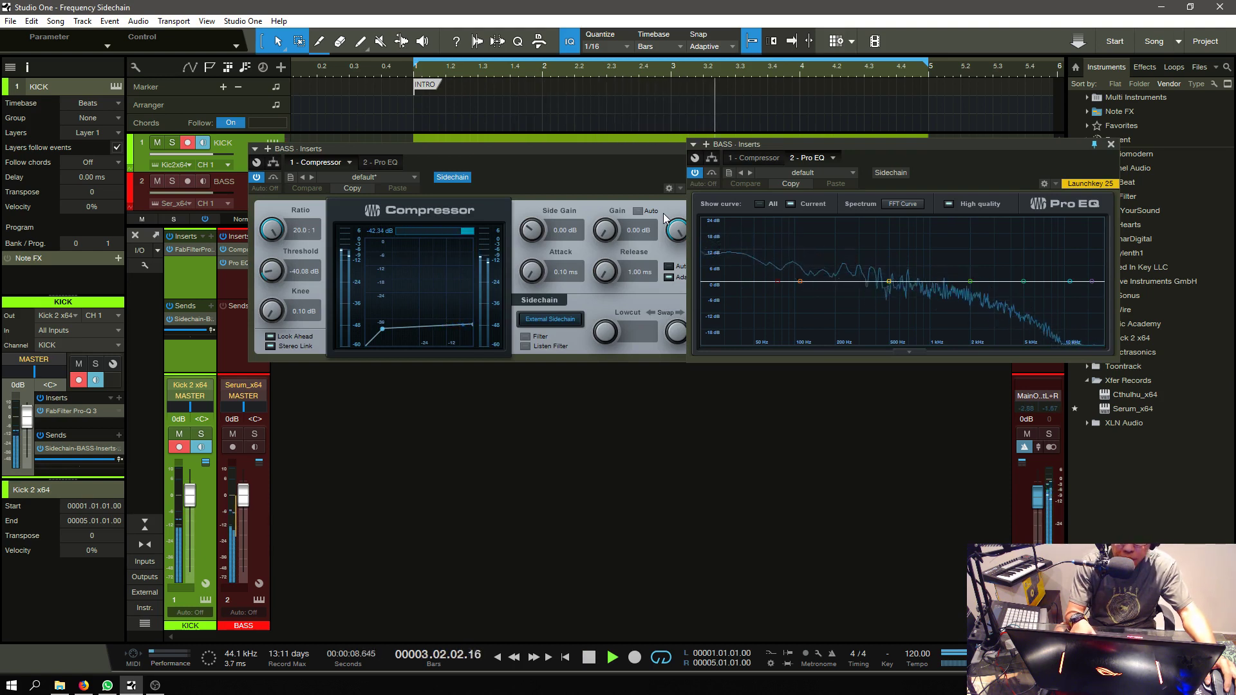
pyautogui.press('space')
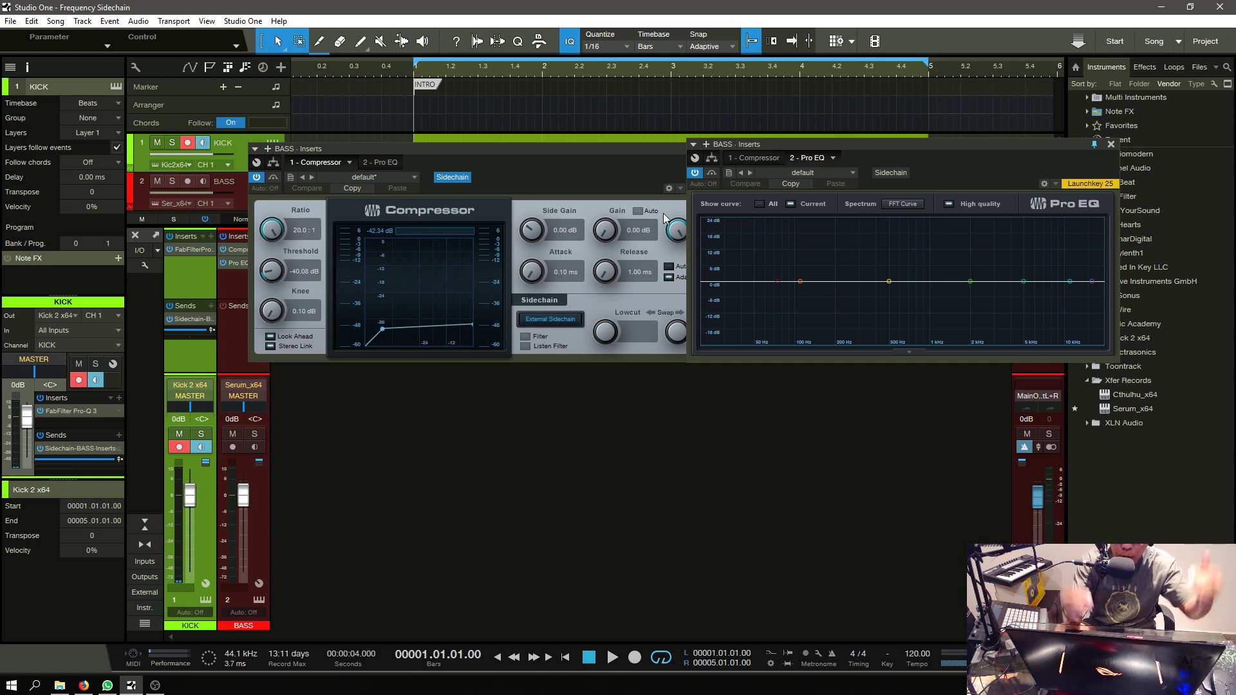
pyautogui.press('space')
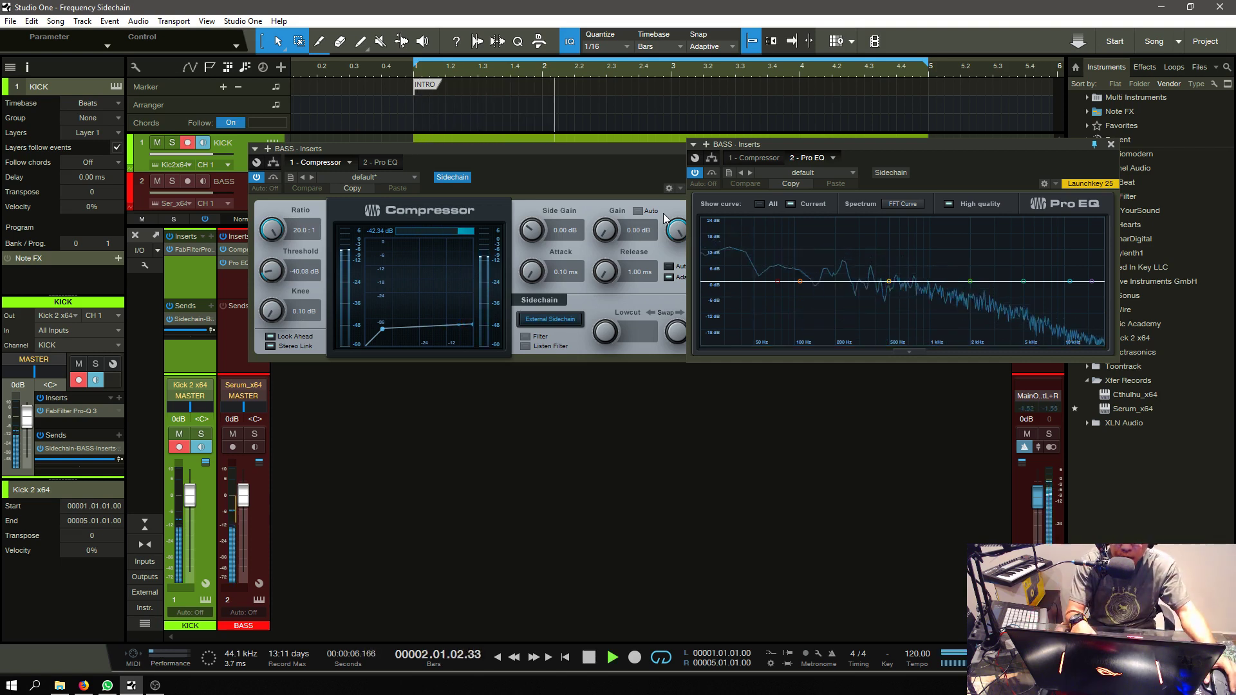
pyautogui.press('space')
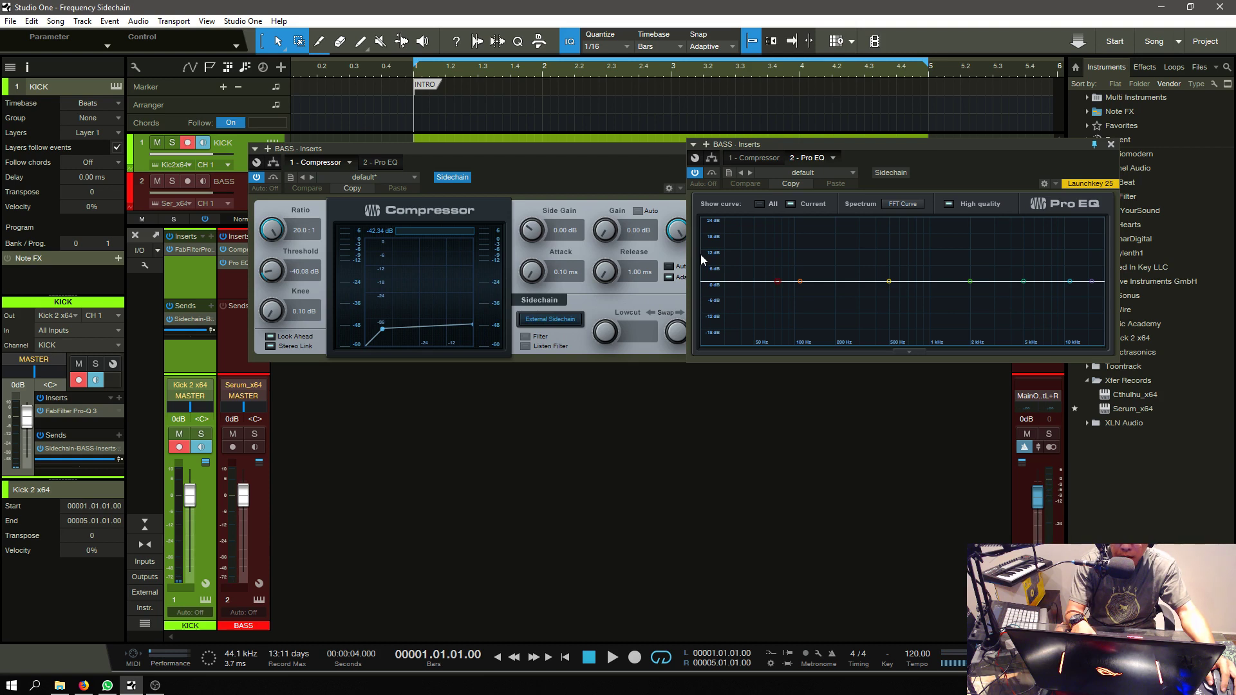
pyautogui.press('space')
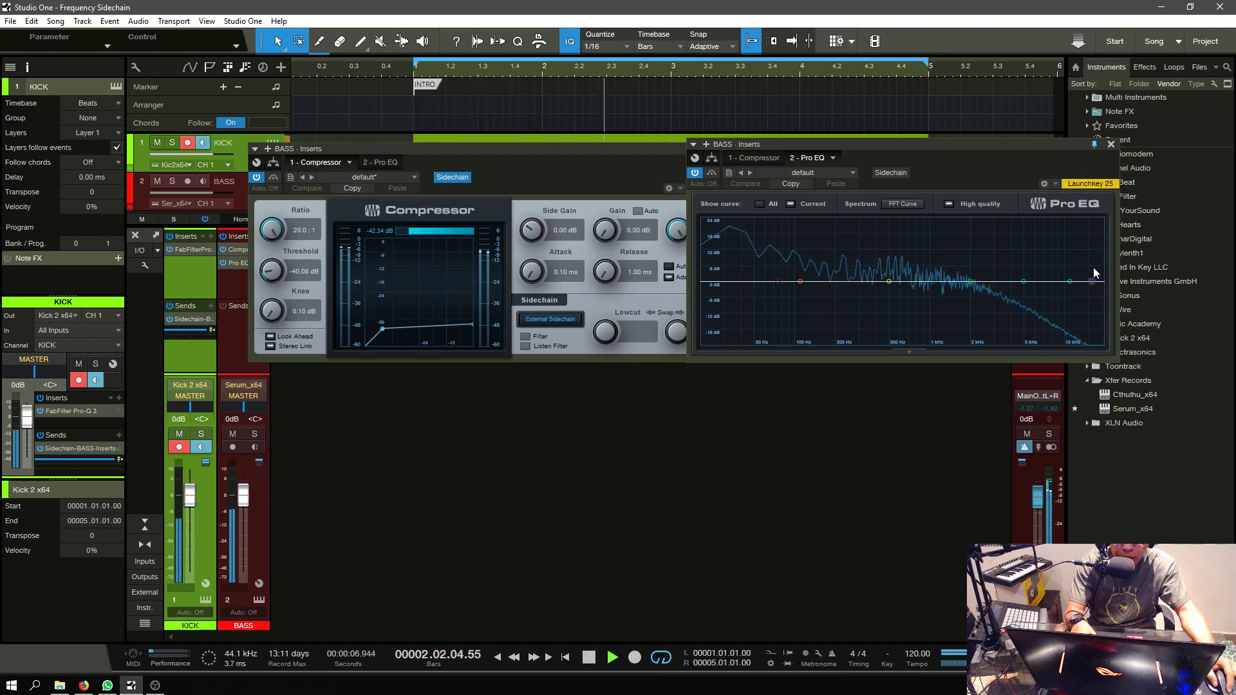
pyautogui.press('space')
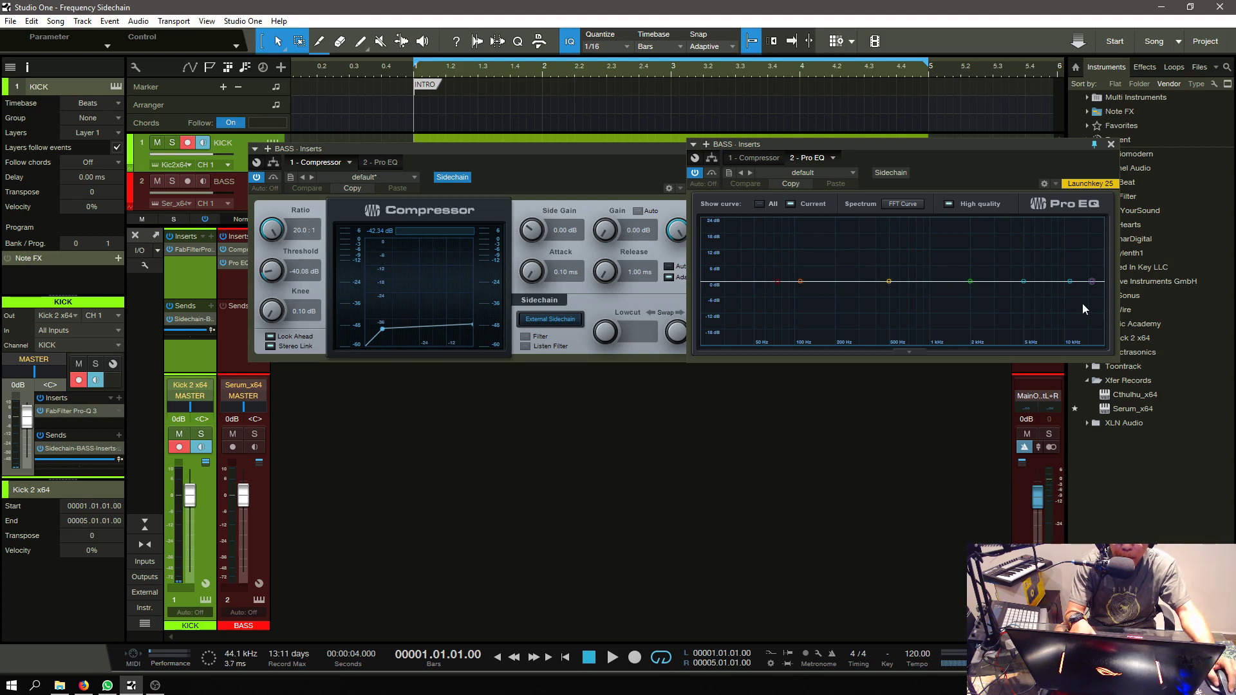
pyautogui.press('space')
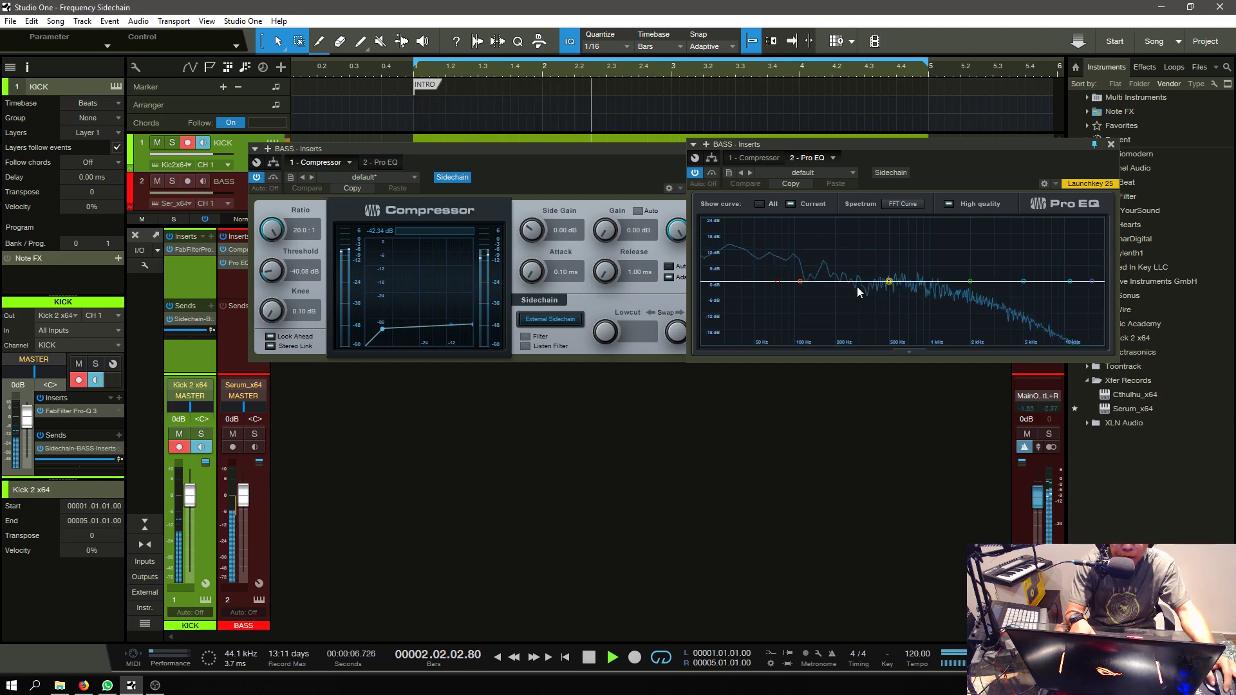
pyautogui.press('space')
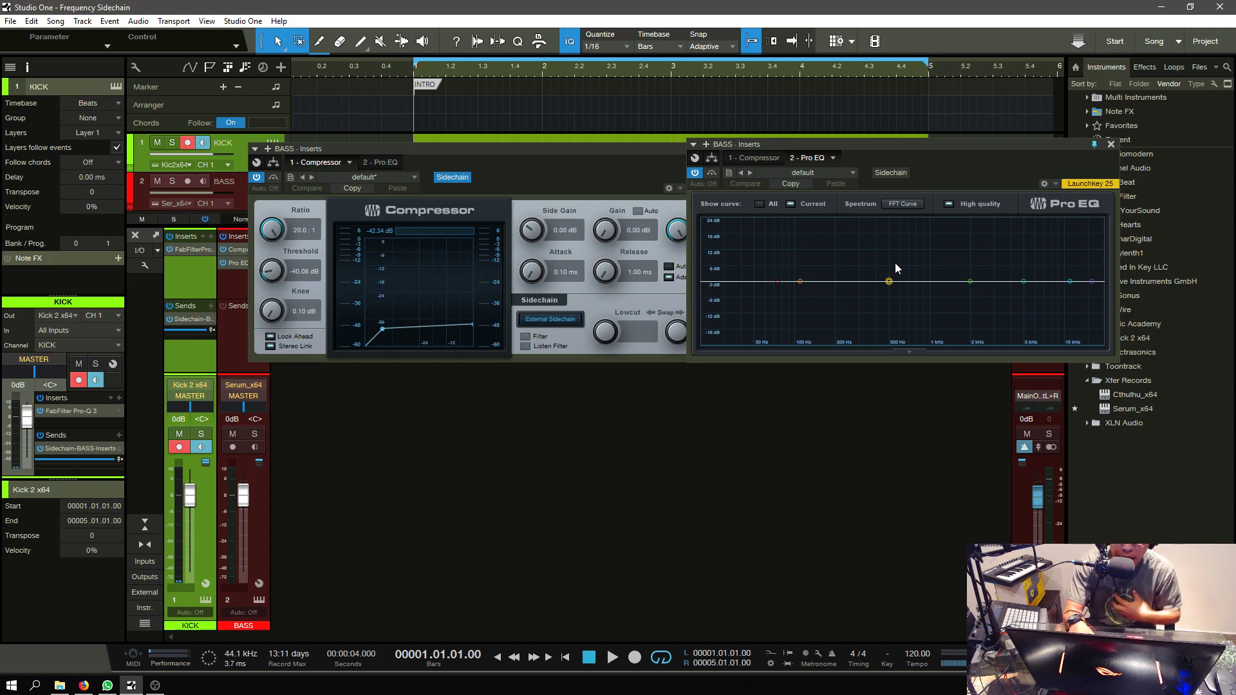
# - Close both bass effect windows and insert FabFilter Pro-MB on the BASS channel
pyautogui.click(1111, 144)
pyautogui.click(735, 149)
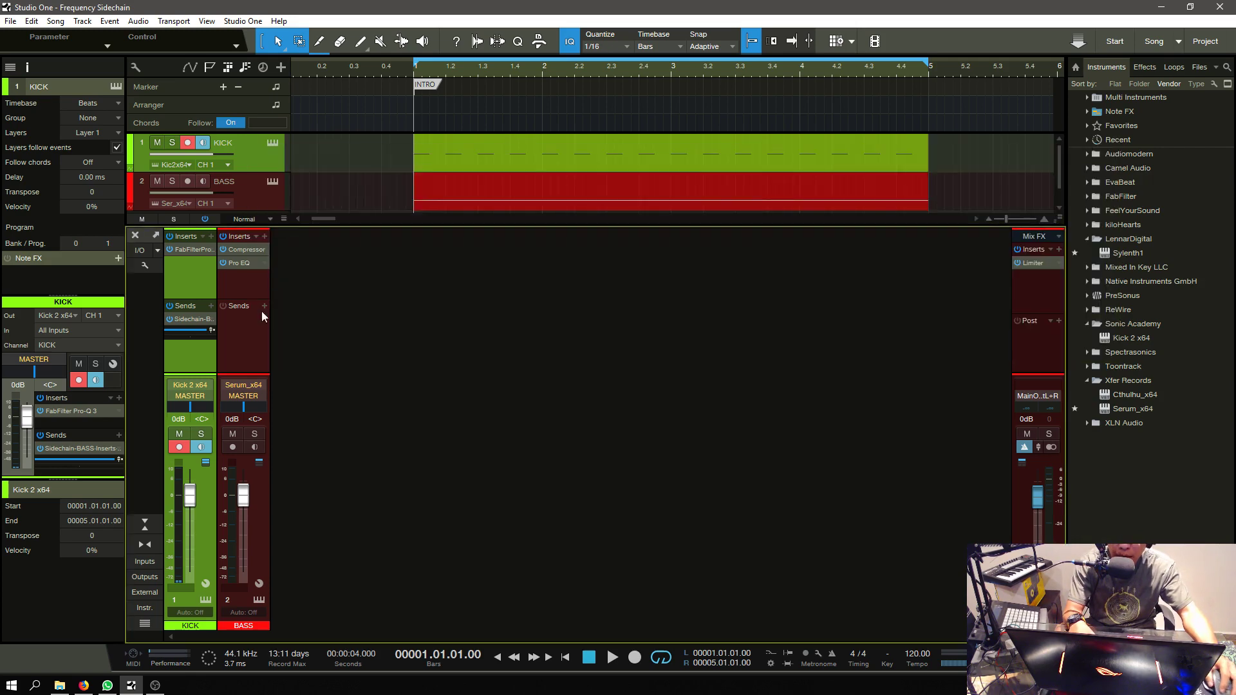
pyautogui.click(253, 284)
pyautogui.click(264, 236)
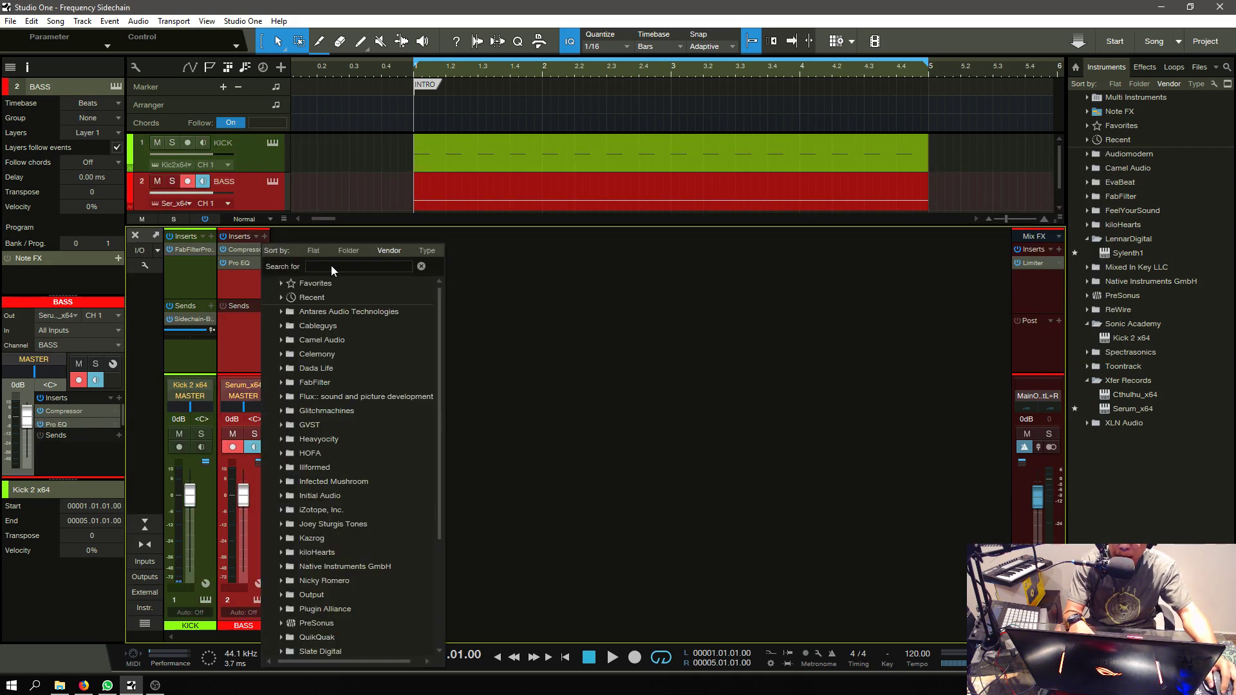
pyautogui.write('f')
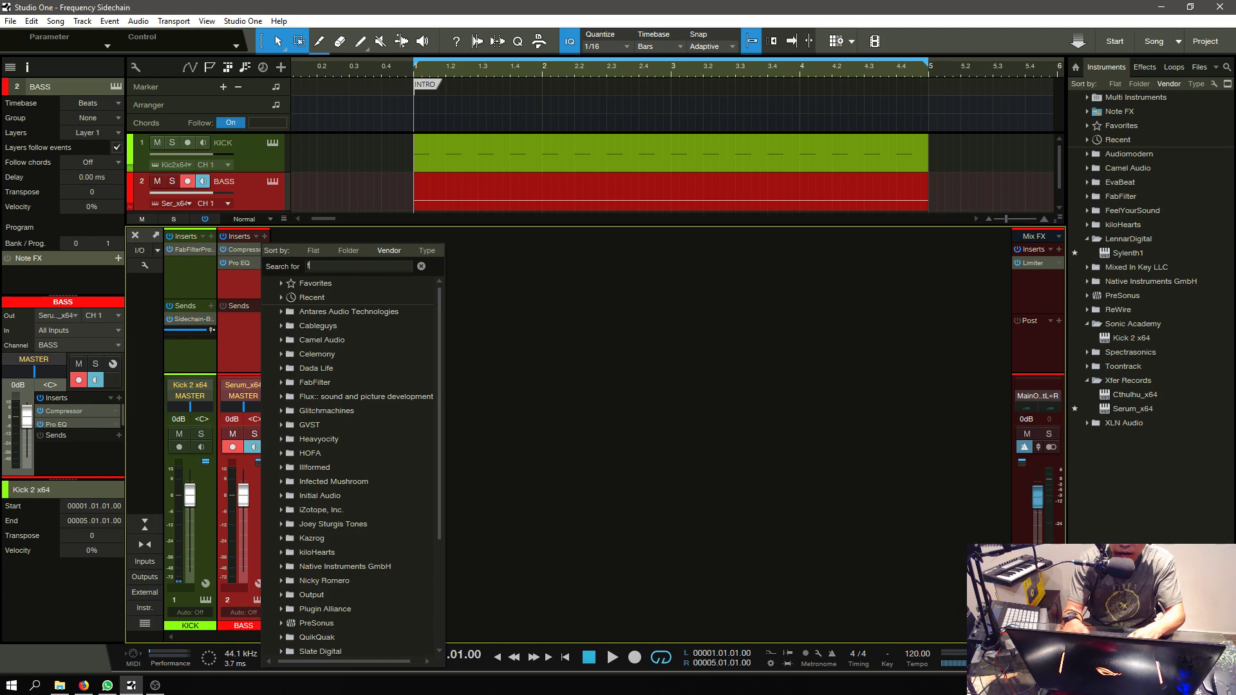
pyautogui.write('abfilter')
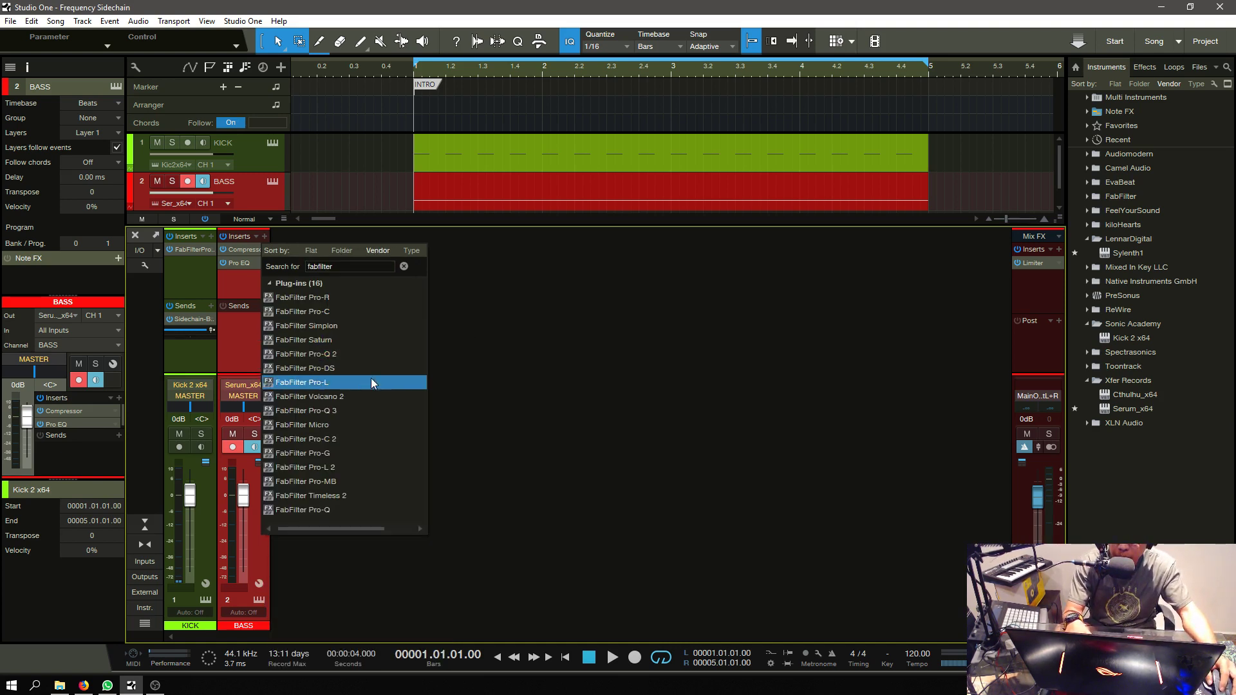
pyautogui.click(361, 484)
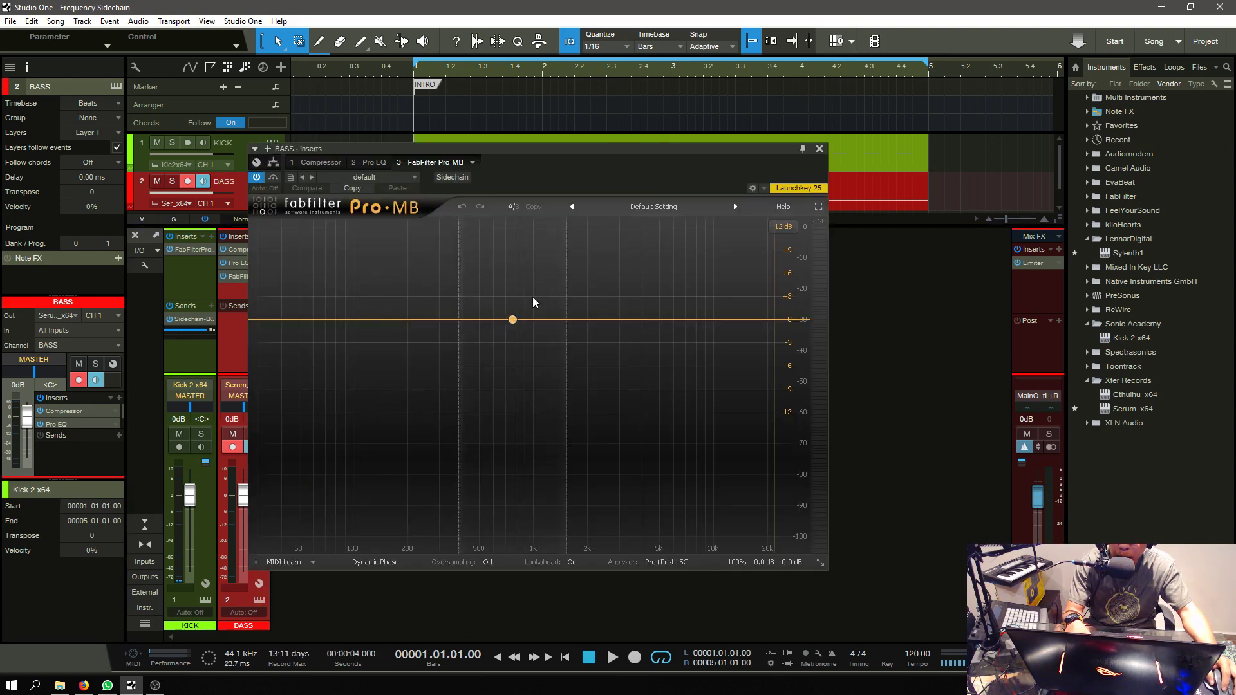
# - Play the loop with the Pro-MB window moved clear of the mixer channels and examine the bass's frequency content
pyautogui.moveTo(572, 149); pyautogui.dragTo(754, 117)
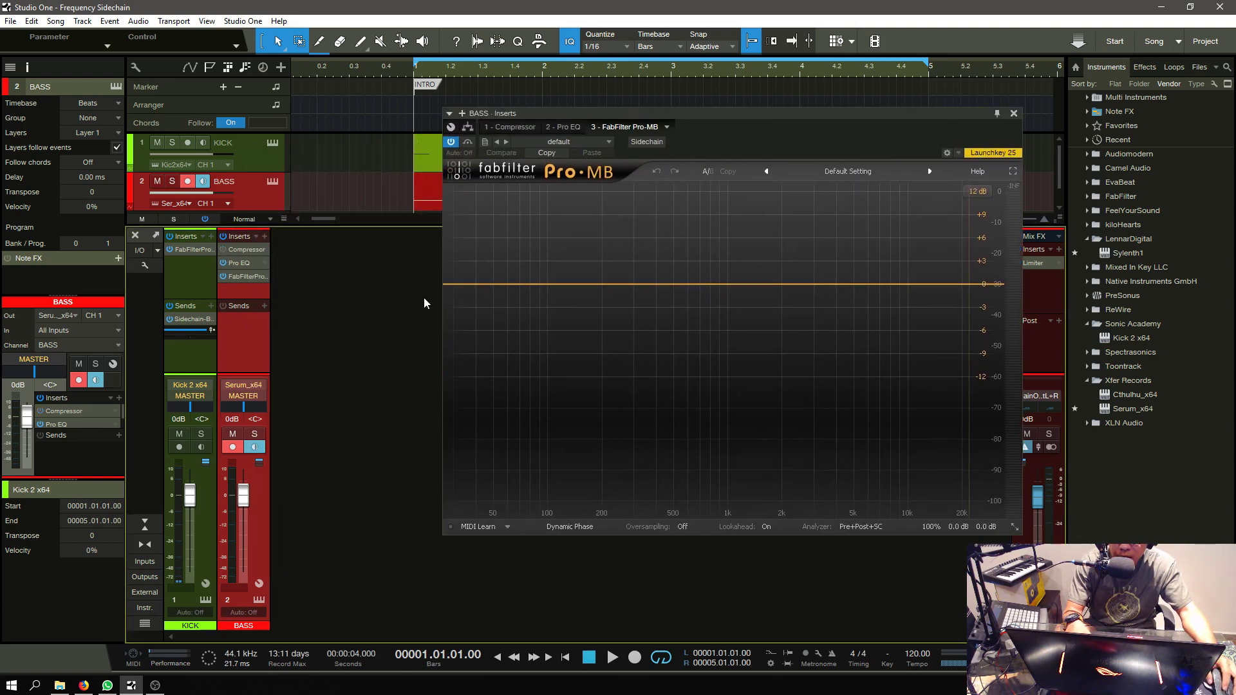
pyautogui.press('space')
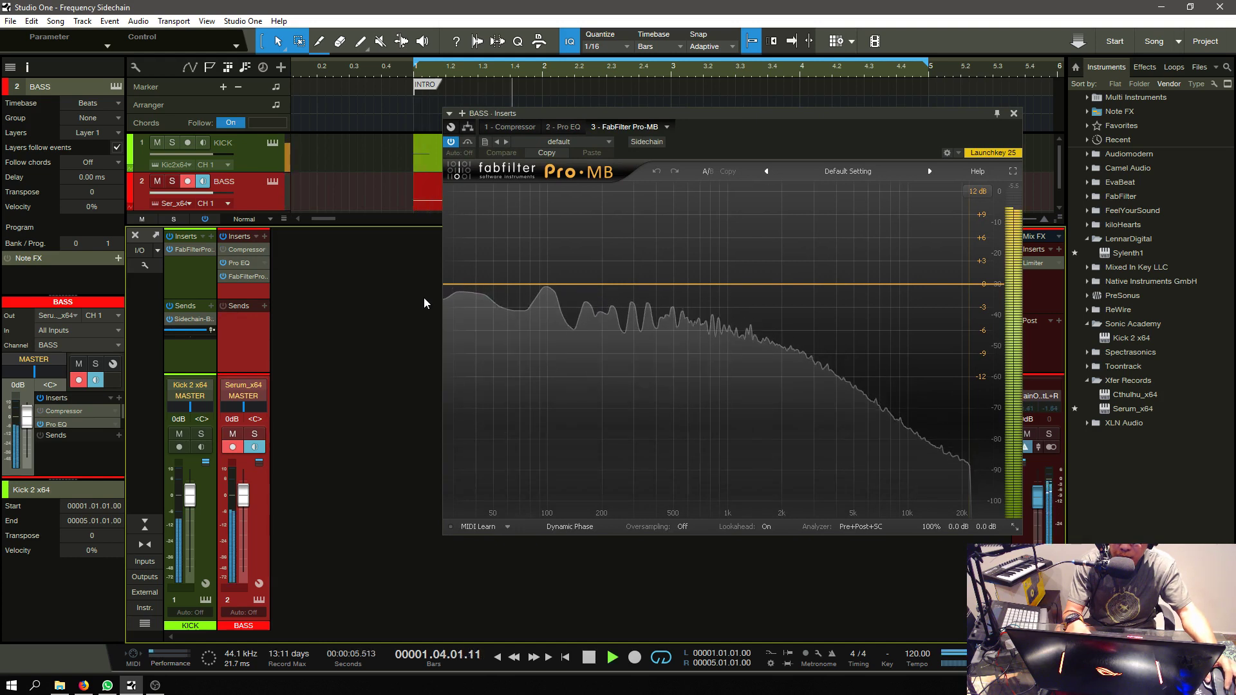
pyautogui.press('space')
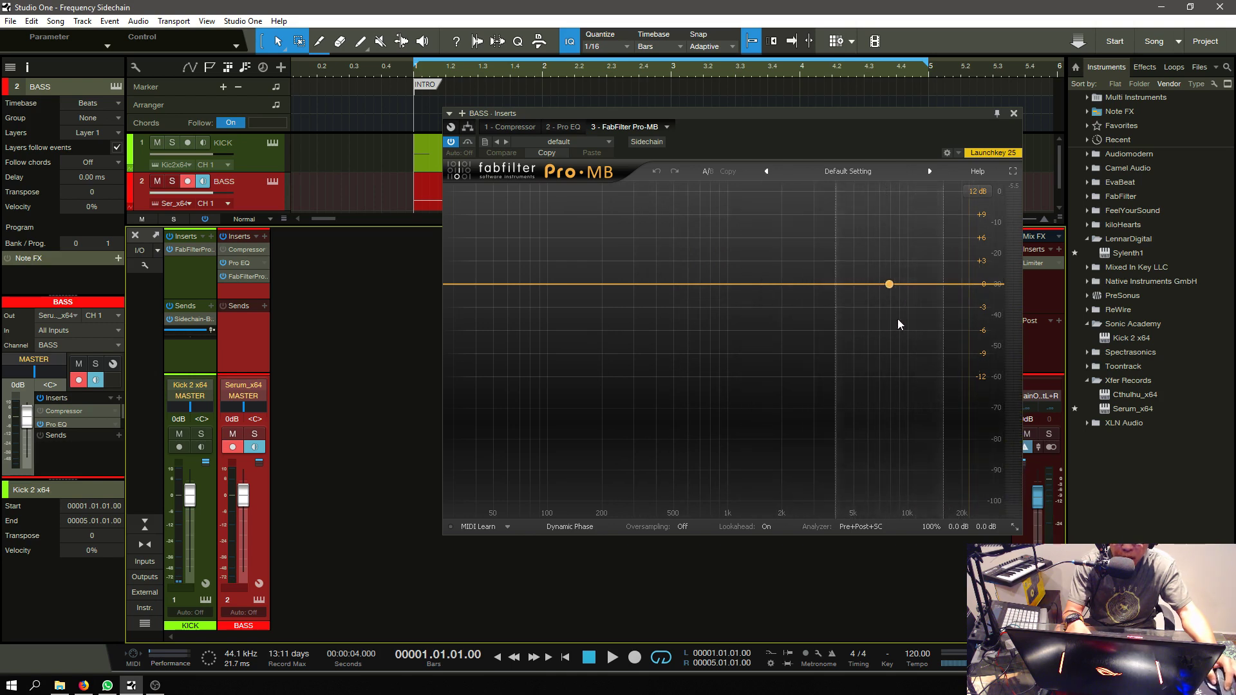
pyautogui.press('space')
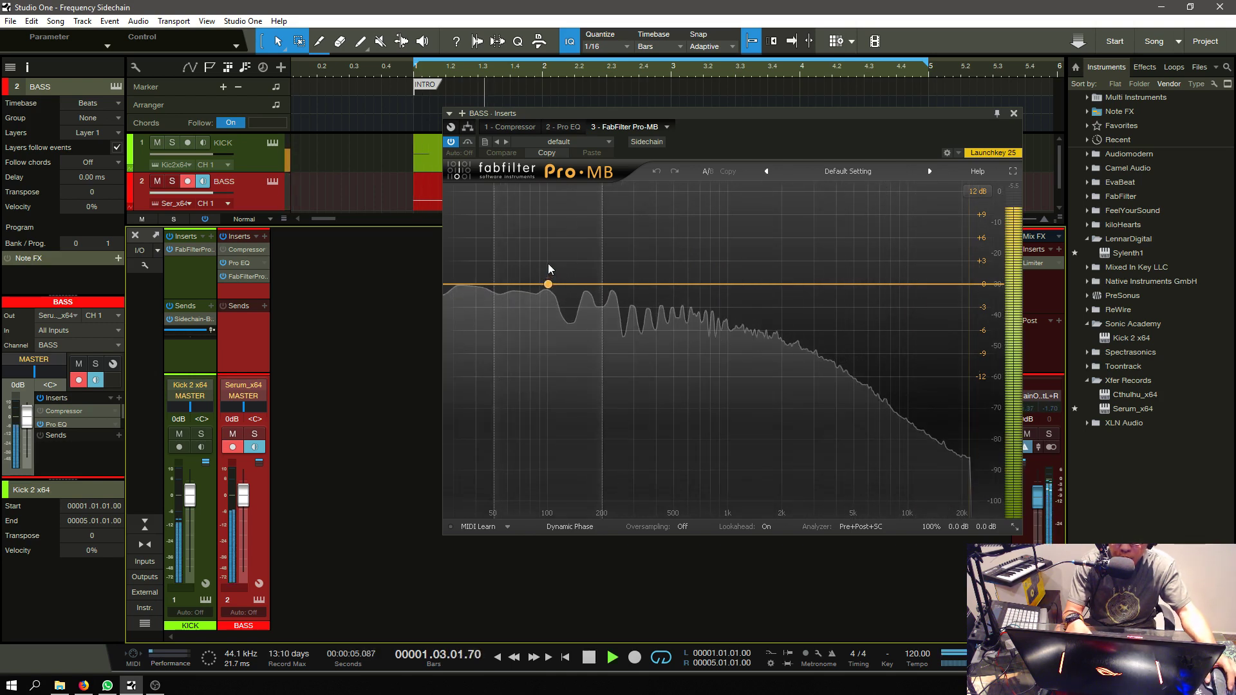
pyautogui.press('space')
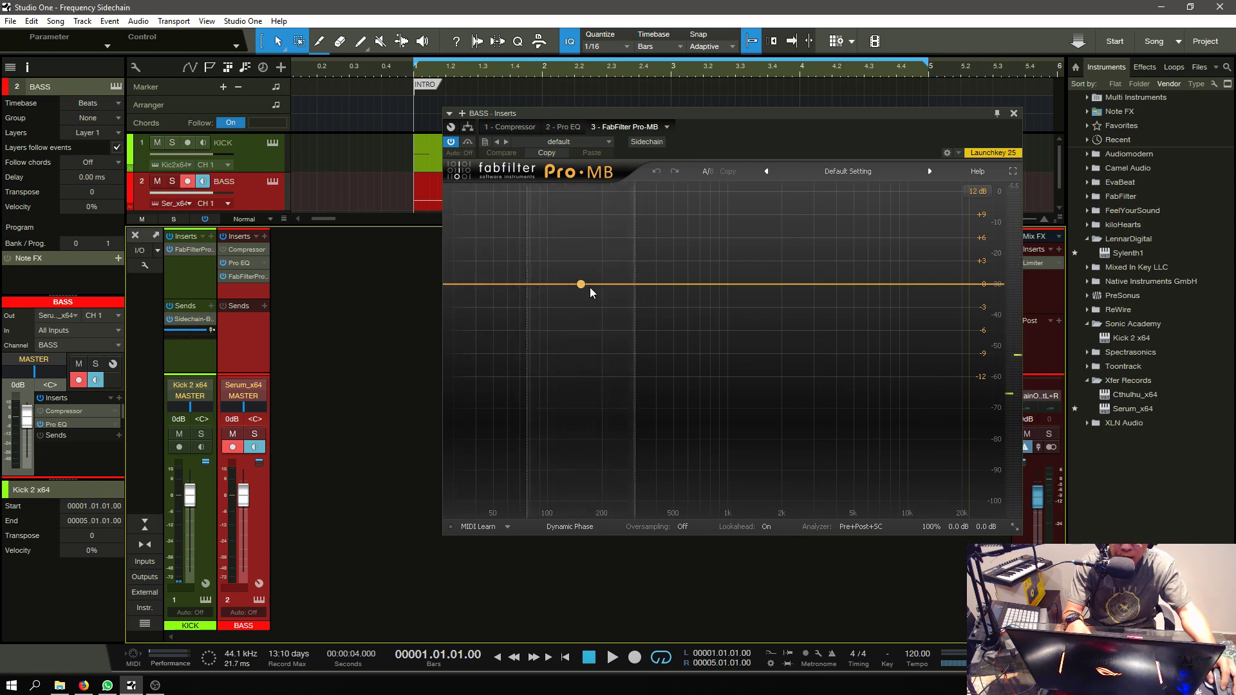
# - Open the kick's FabFilter Pro-Q 3 beside Pro-MB and play the loop to compare the kick and bass spectrums
pyautogui.moveTo(940, 119); pyautogui.dragTo(1024, 108)
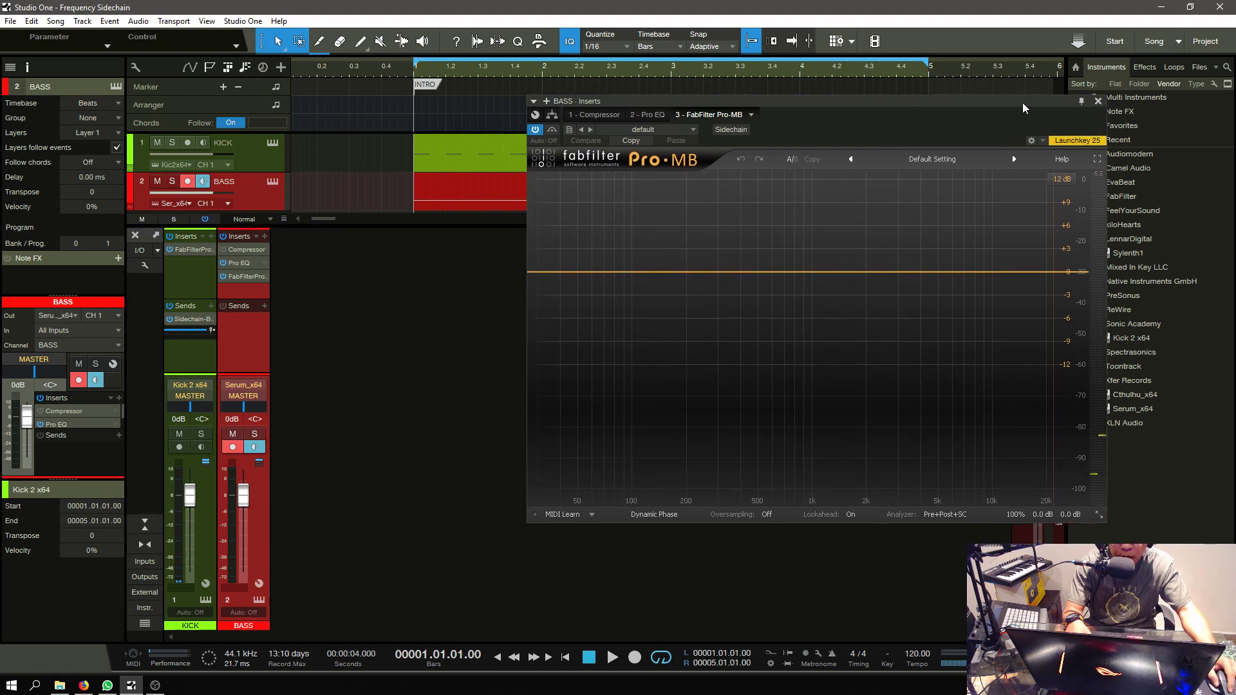
pyautogui.click(191, 252)
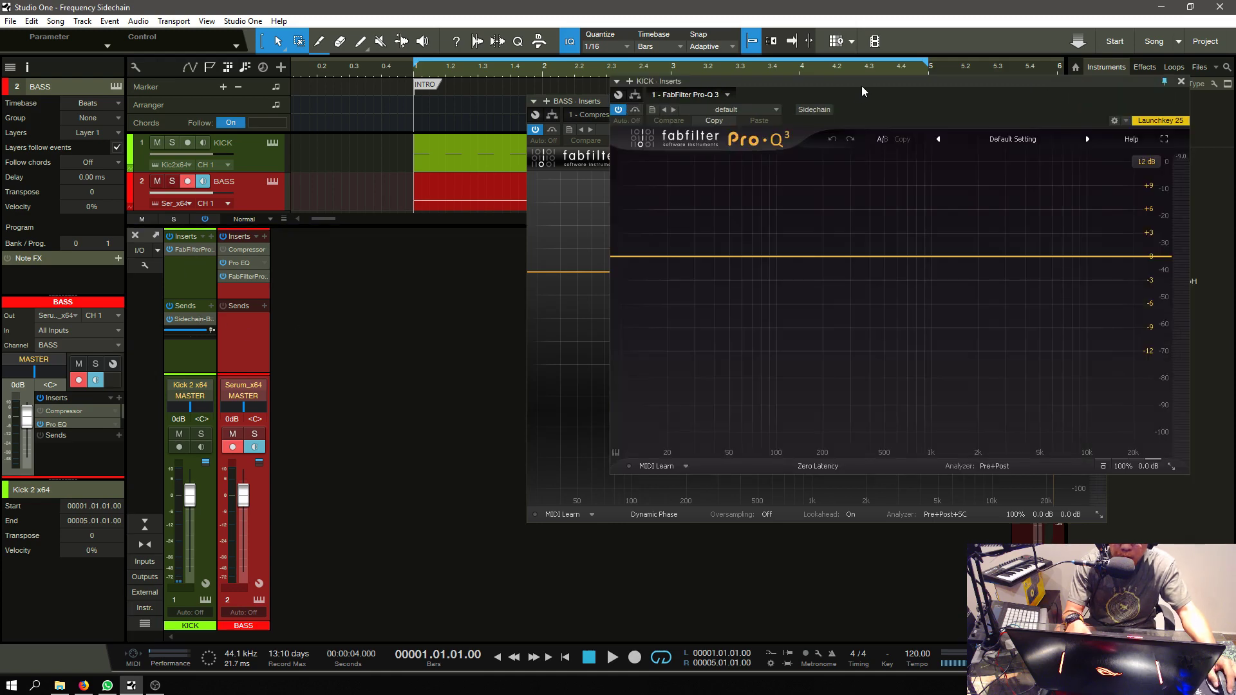
pyautogui.moveTo(830, 97); pyautogui.dragTo(324, 117)
pyautogui.press('space')
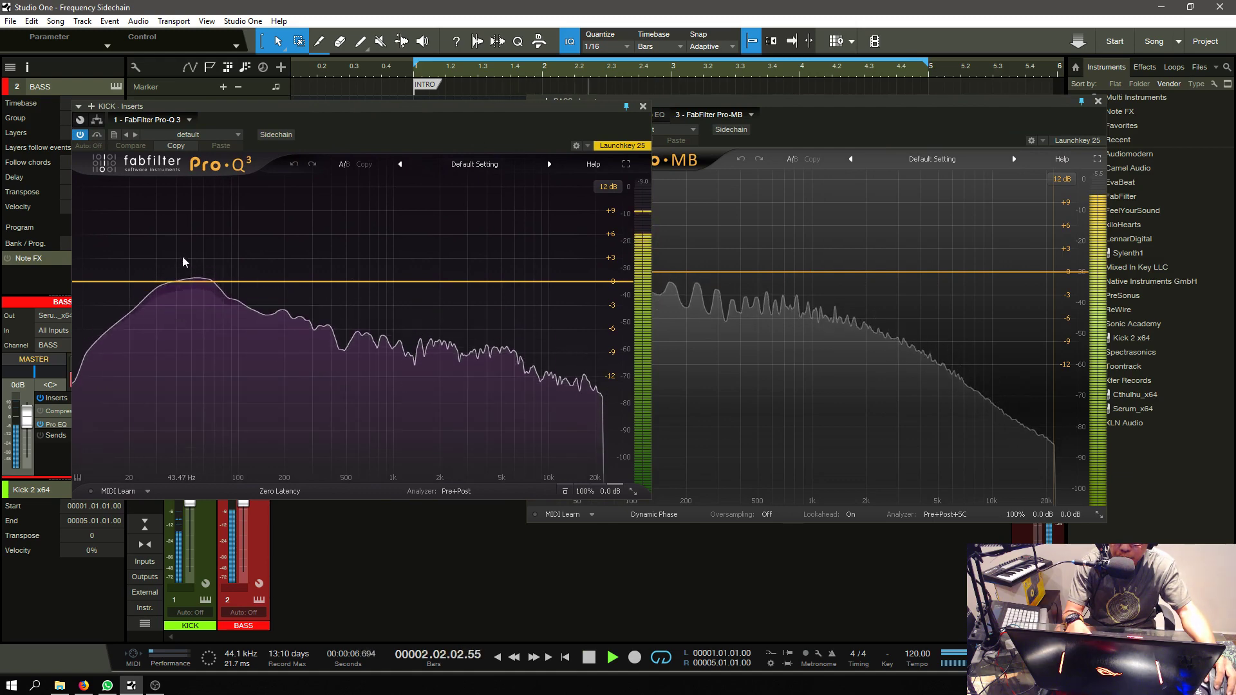
pyautogui.press('space')
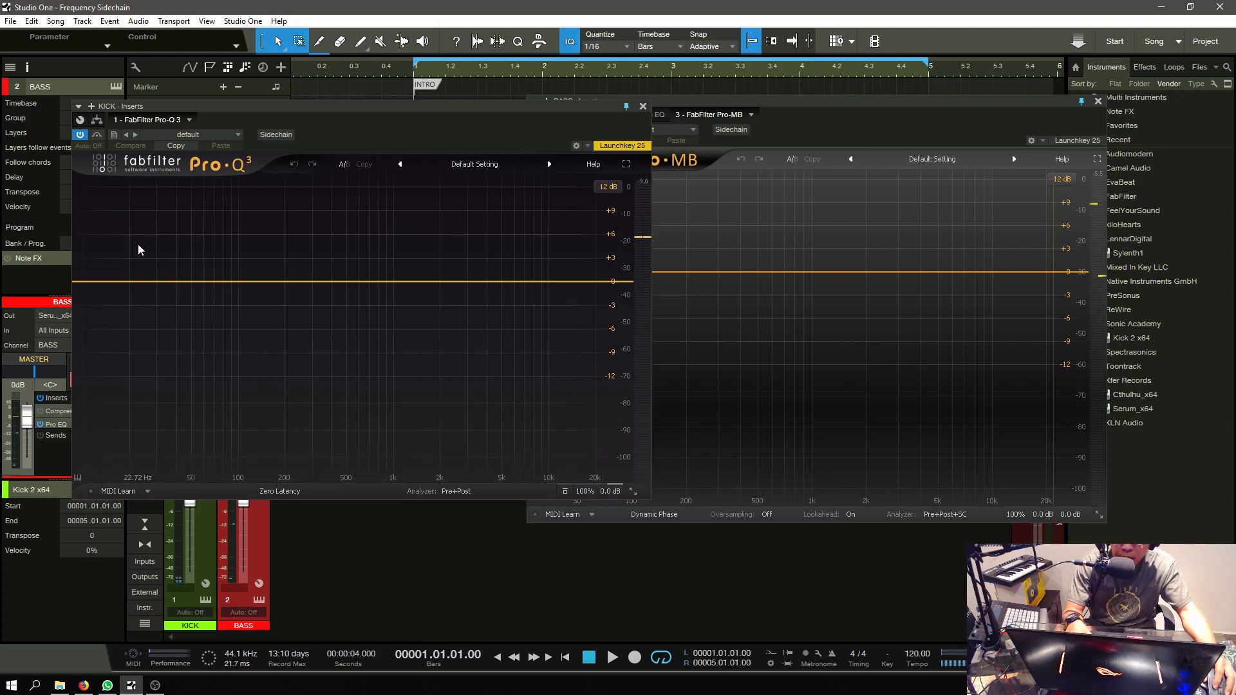
pyautogui.press('space')
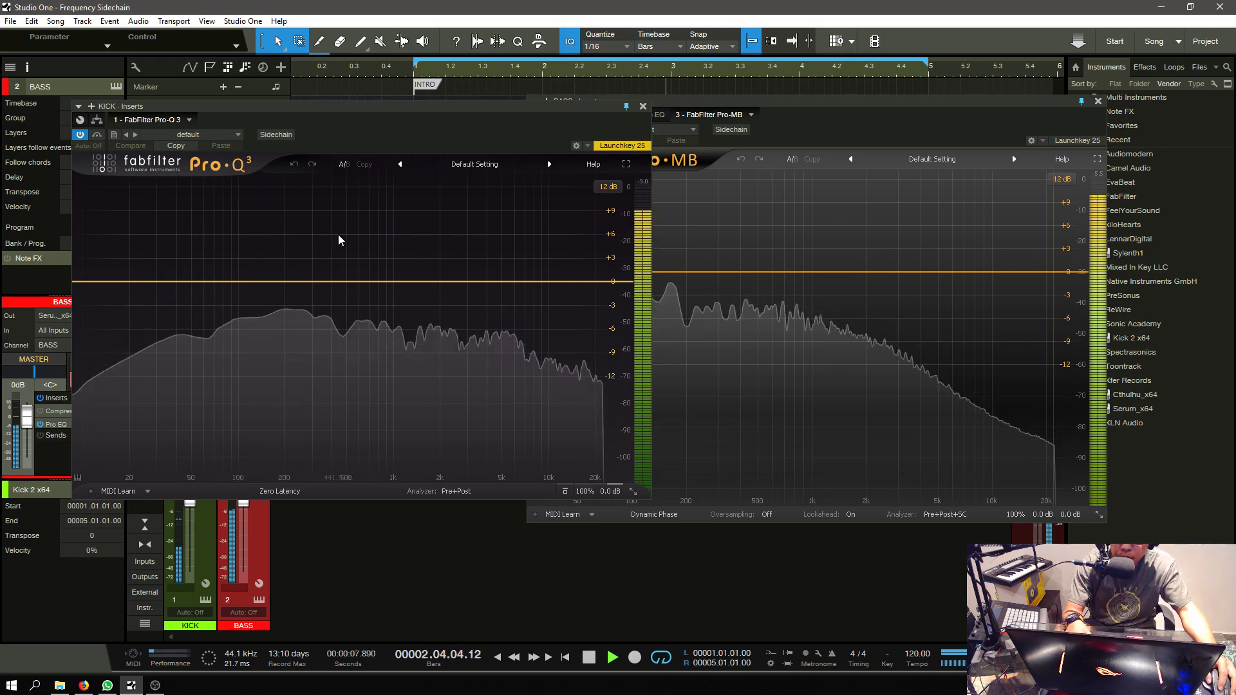
pyautogui.press('space')
# - Create a low-end compression band in the bass's Pro-MB with its high crossover at about 254 Hz, and audition the loop
pyautogui.click(777, 106)
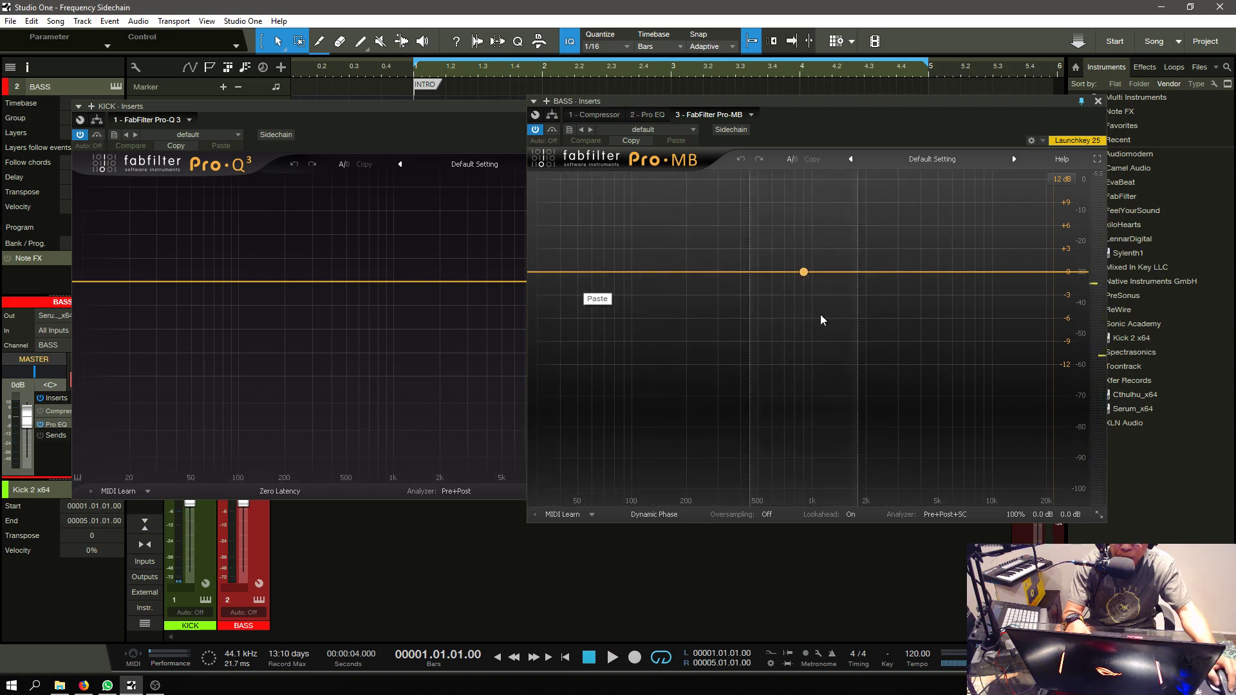
pyautogui.click(834, 323)
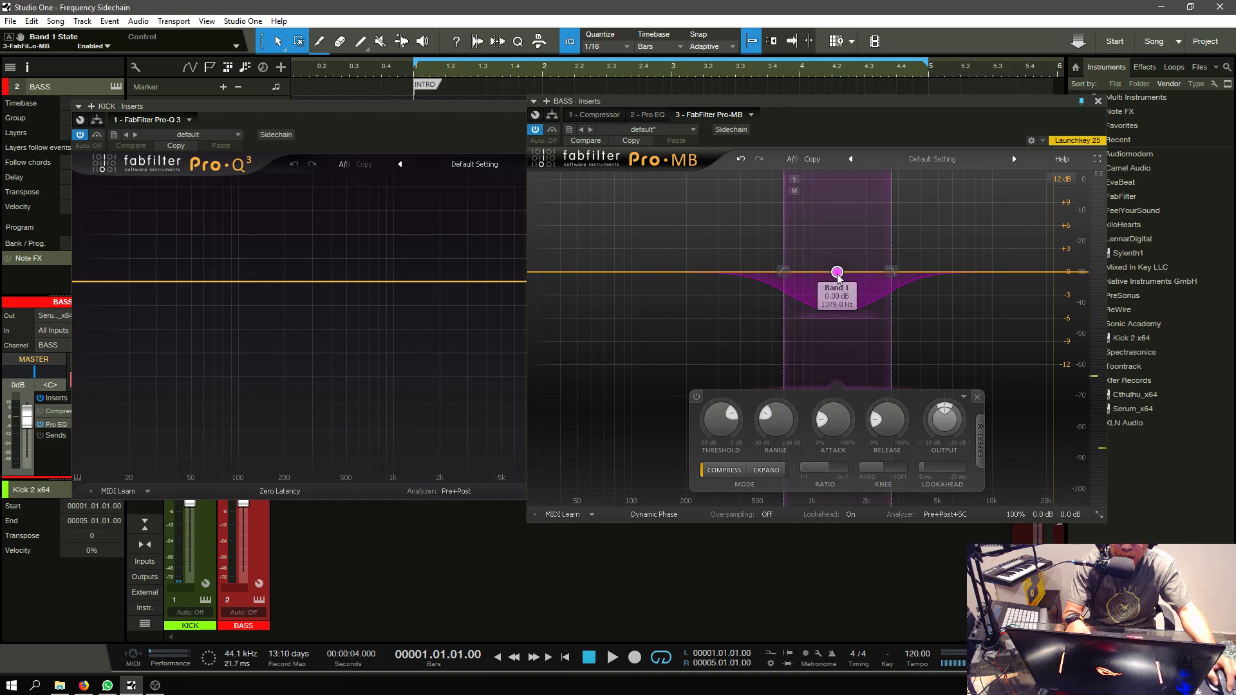
pyautogui.moveTo(837, 272); pyautogui.dragTo(563, 277)
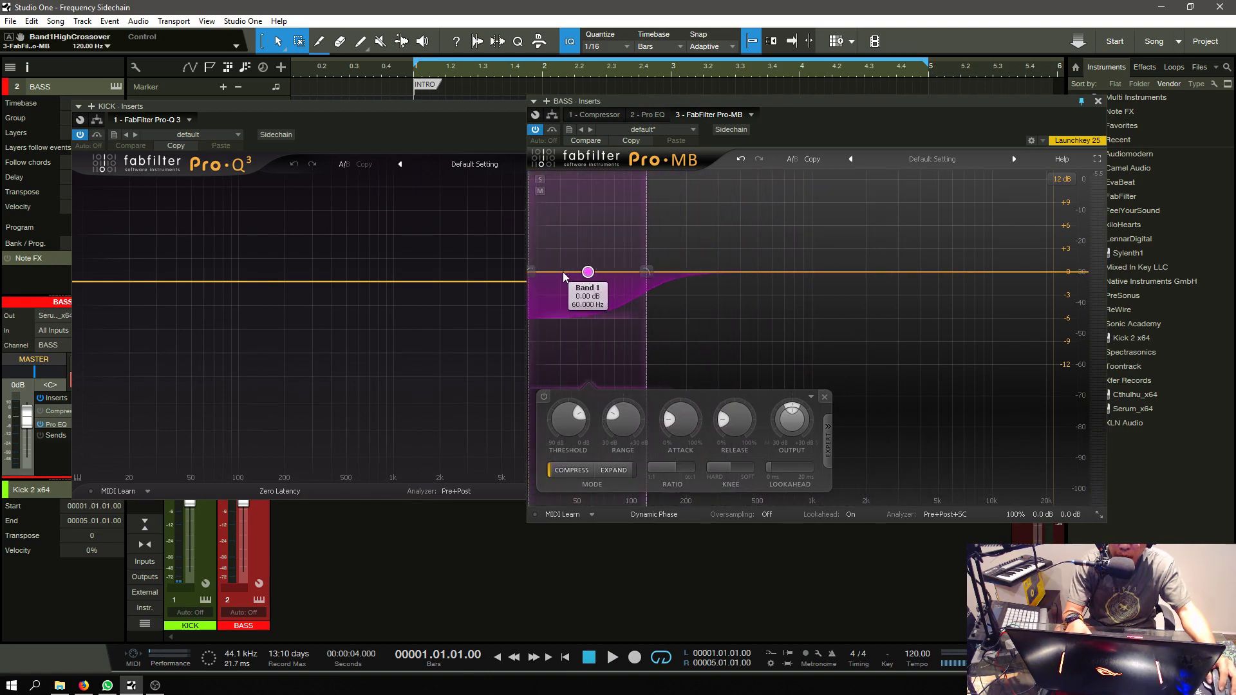
pyautogui.moveTo(645, 270); pyautogui.dragTo(707, 281)
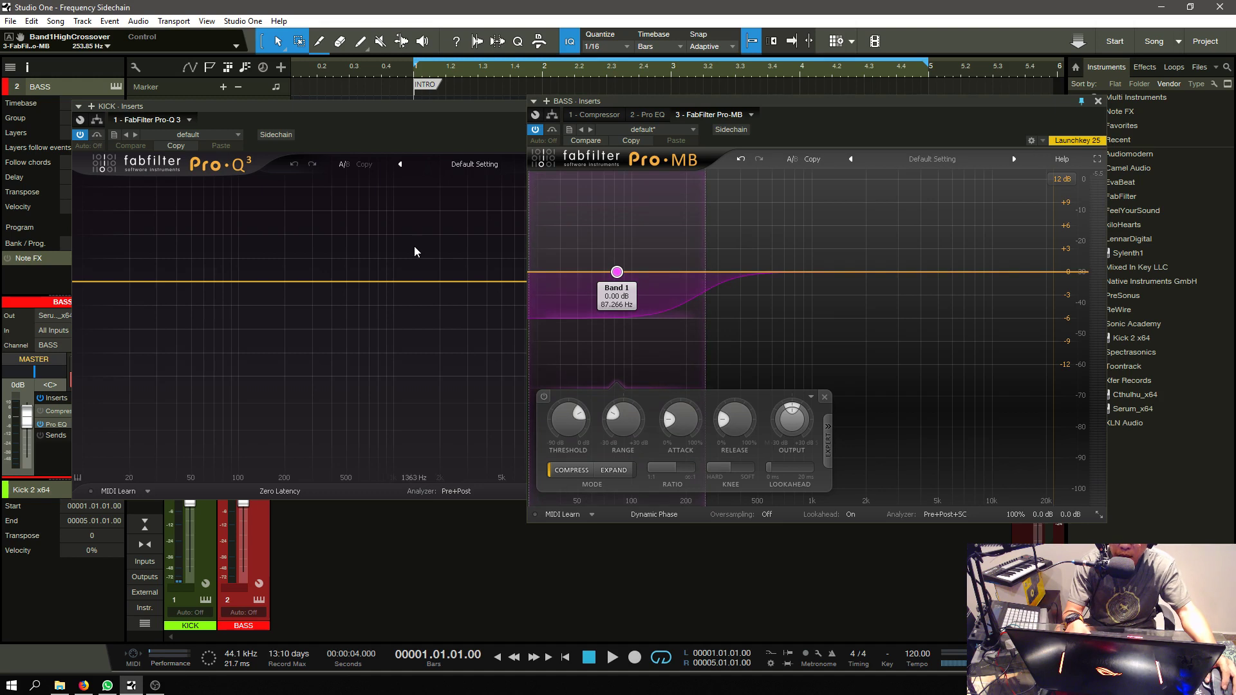
pyautogui.press('space')
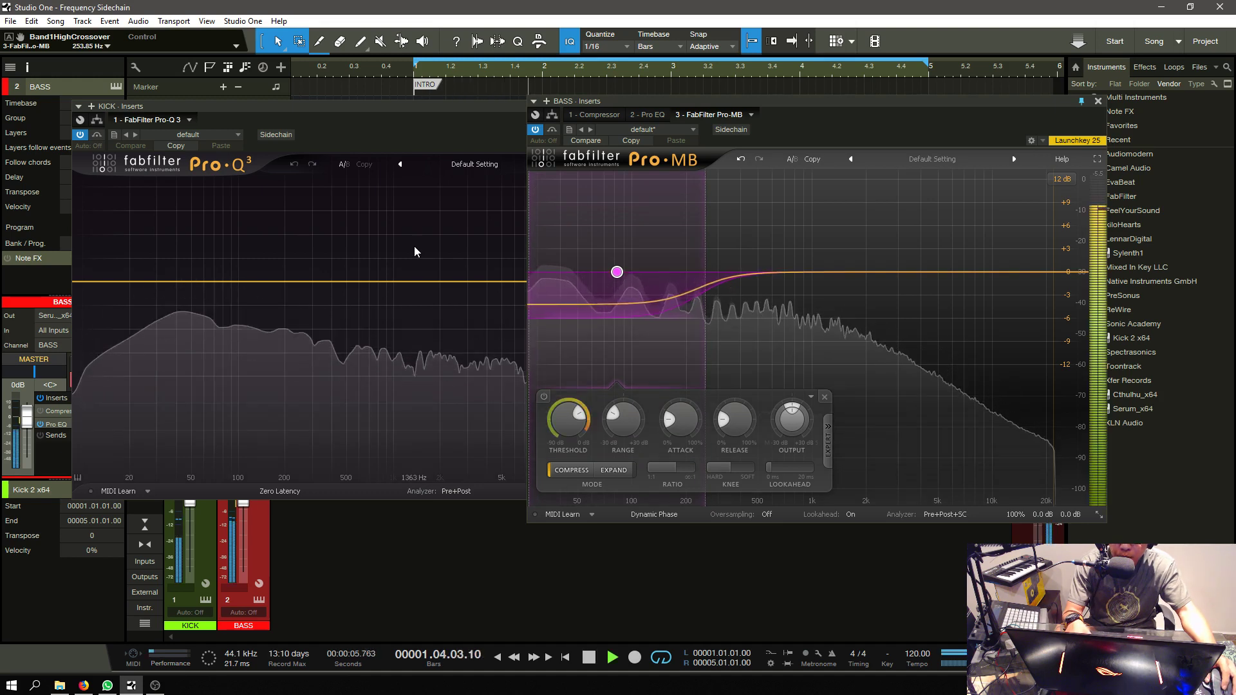
pyautogui.press('space')
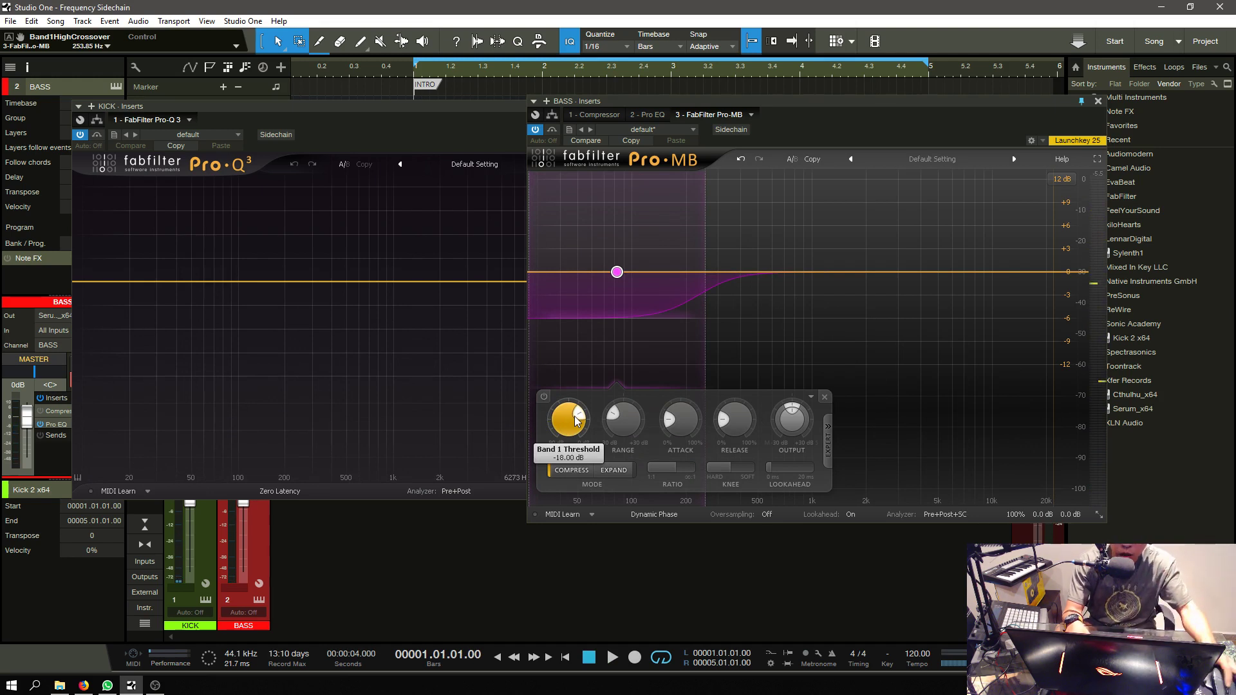
# - Set the band's threshold to -90 dB, range to -30 dB, attack to 0%, release to minimum, ratio to maximum and knee to 48 dB
pyautogui.click(577, 416)
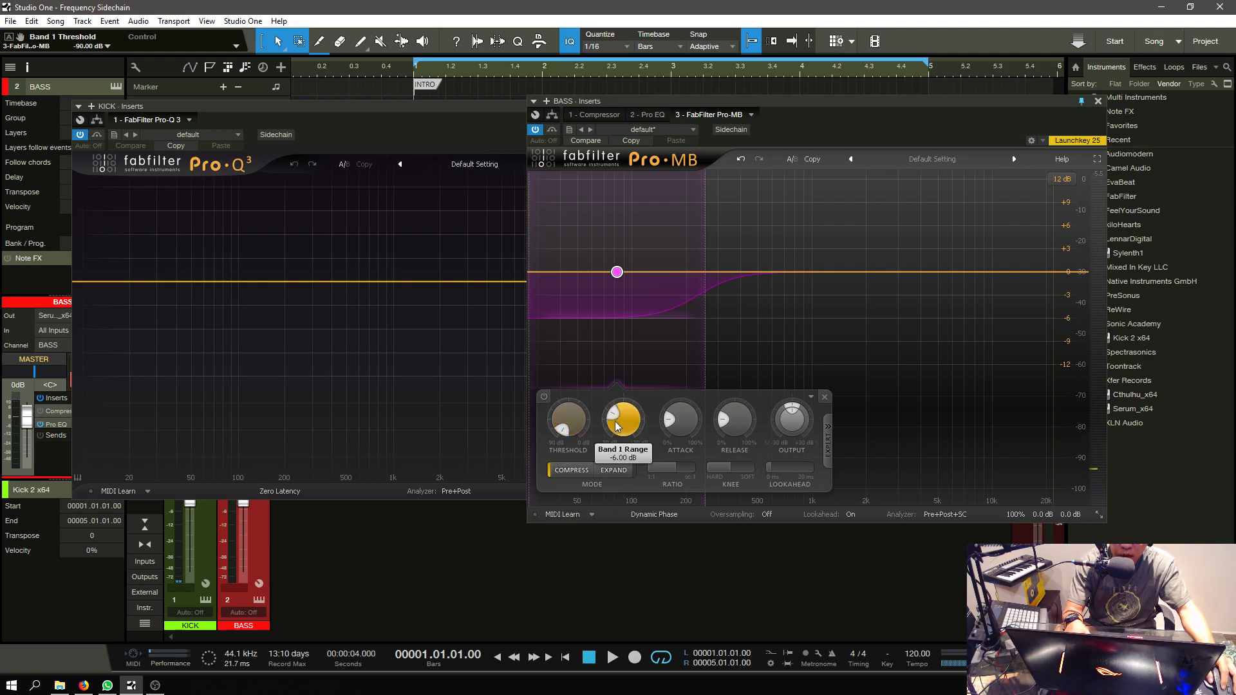
pyautogui.moveTo(614, 421); pyautogui.dragTo(615, 450)
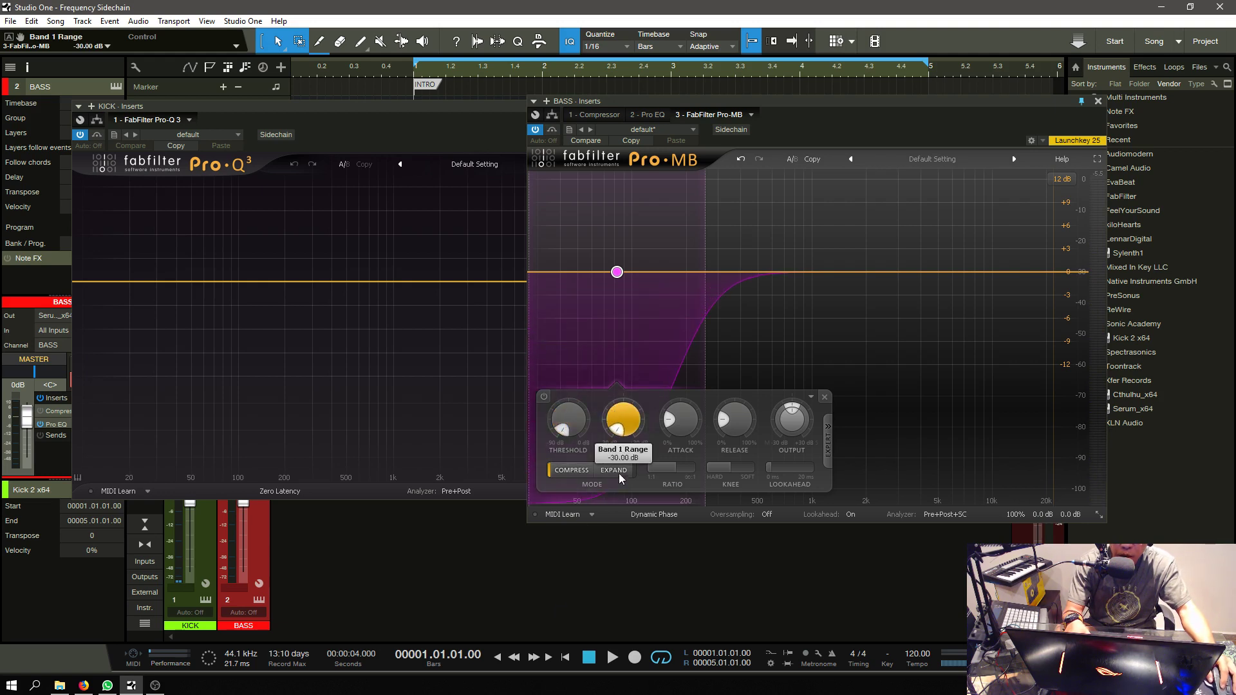
pyautogui.moveTo(672, 422); pyautogui.dragTo(672, 473)
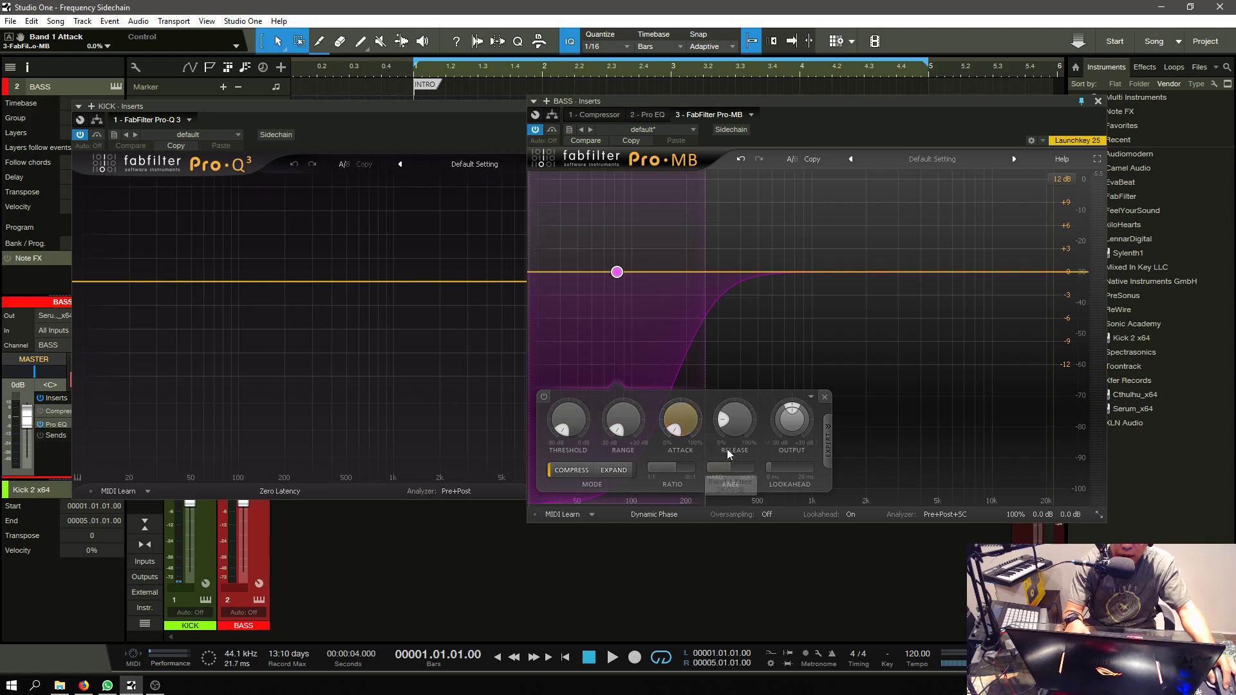
pyautogui.moveTo(733, 420); pyautogui.dragTo(720, 523)
pyautogui.moveTo(666, 468); pyautogui.dragTo(694, 468)
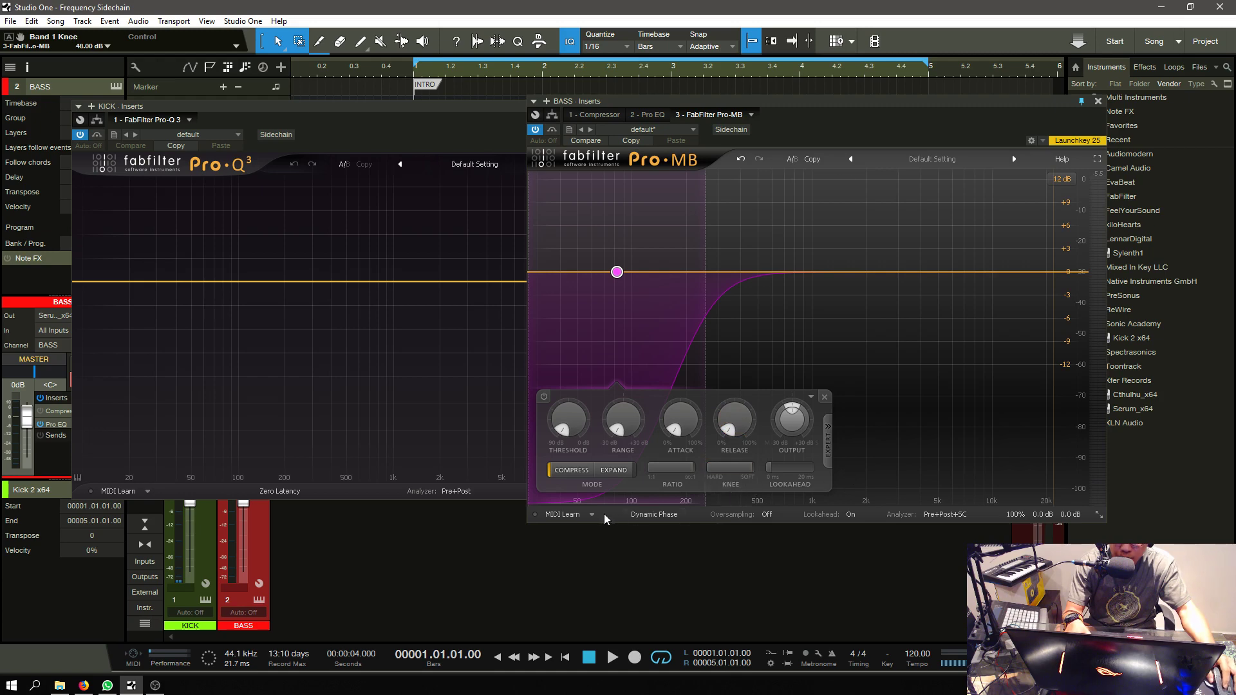
# - Close the kick's Pro-Q 3 window and play the loop to examine the low-band compression on the bass
pyautogui.click(399, 112)
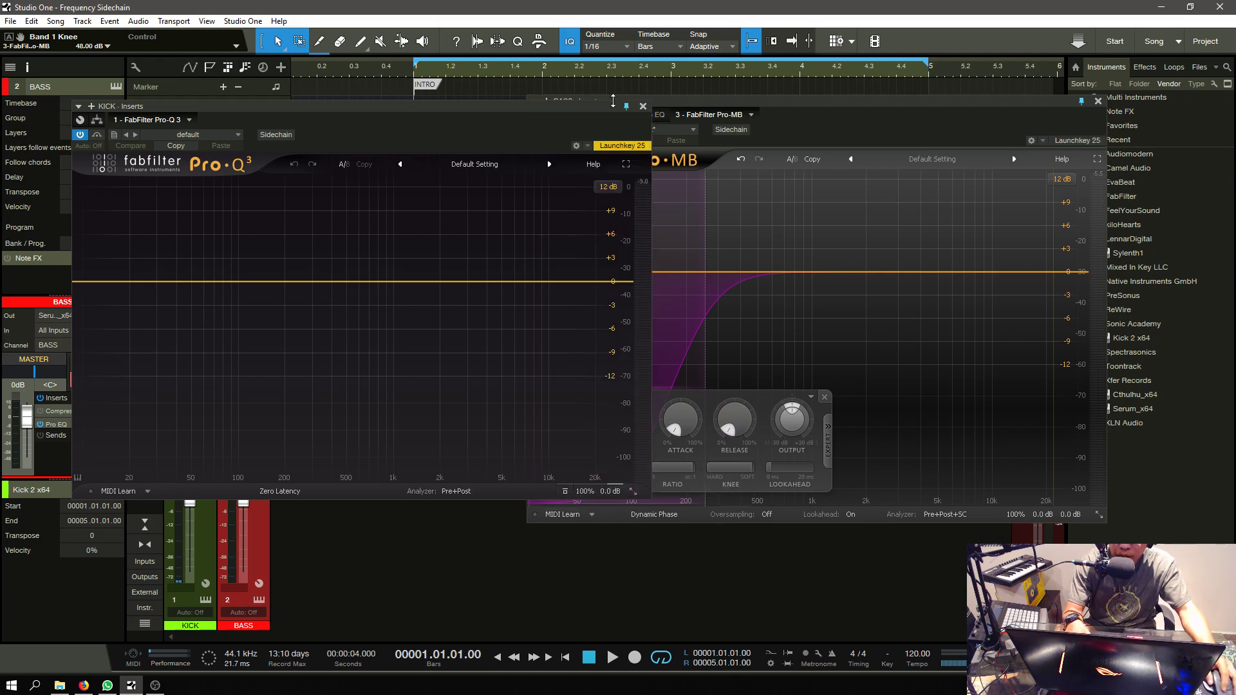
pyautogui.click(643, 107)
pyautogui.press('space')
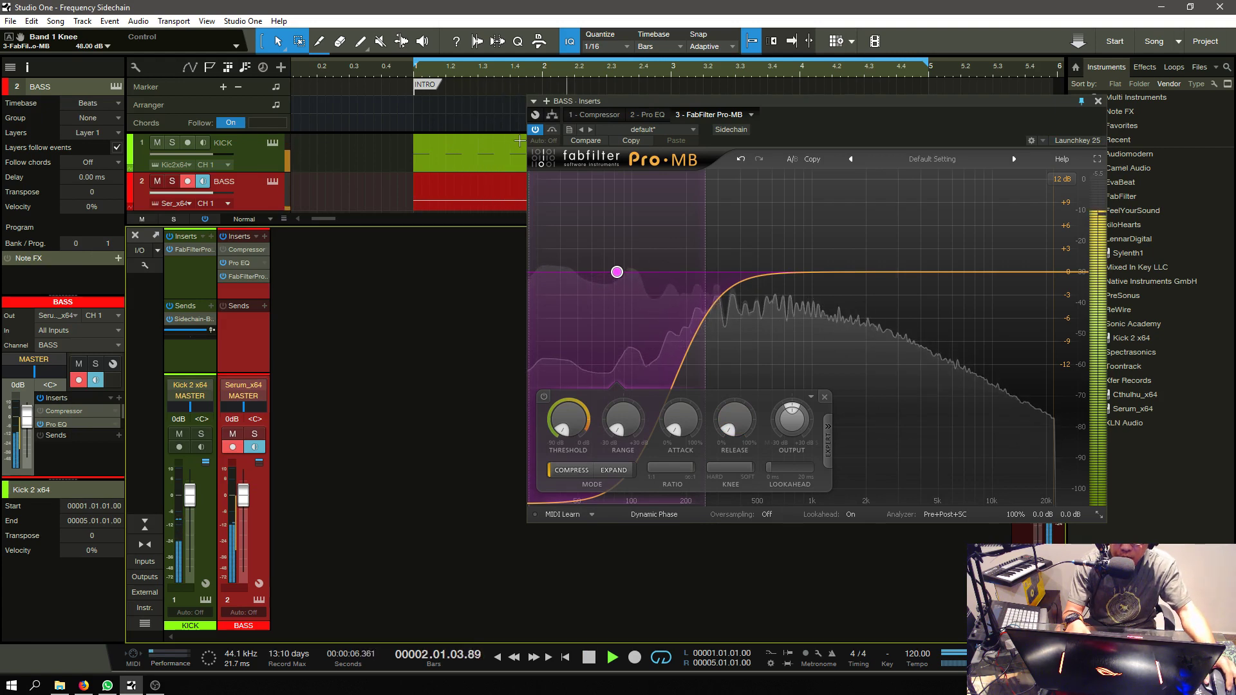
# - Replay the loop to check how the bass's low band is being compressed
pyautogui.press('space')
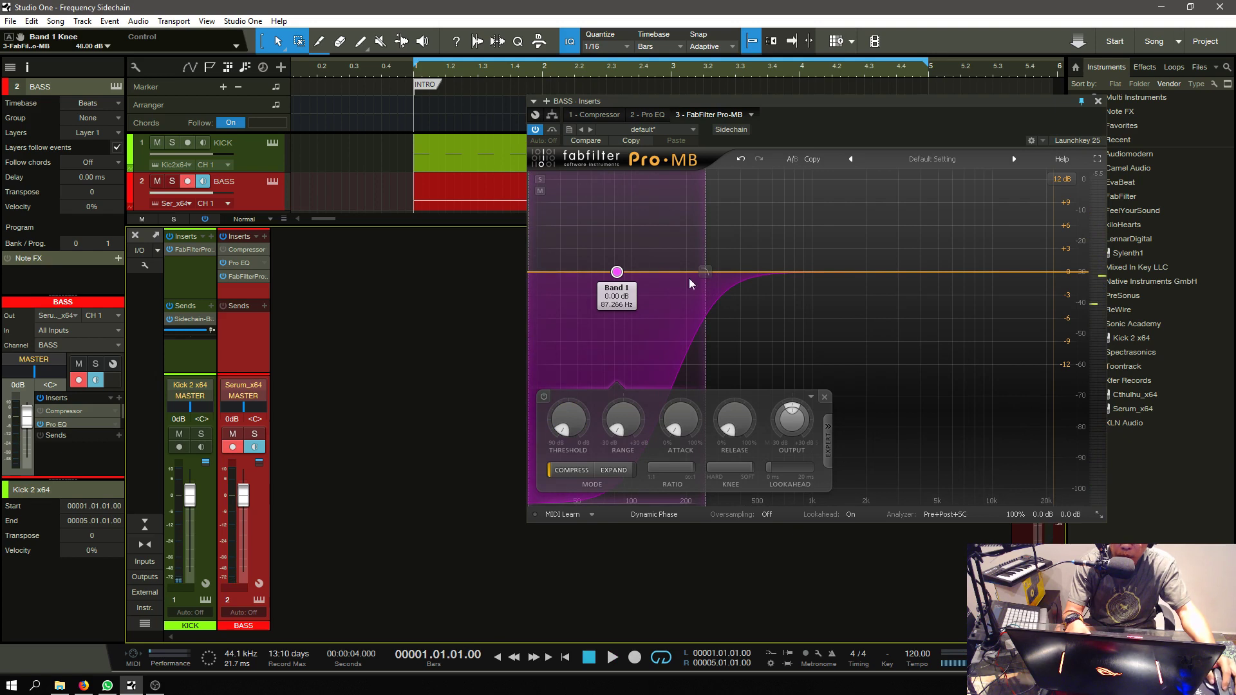
pyautogui.press('space')
pyautogui.press('space')
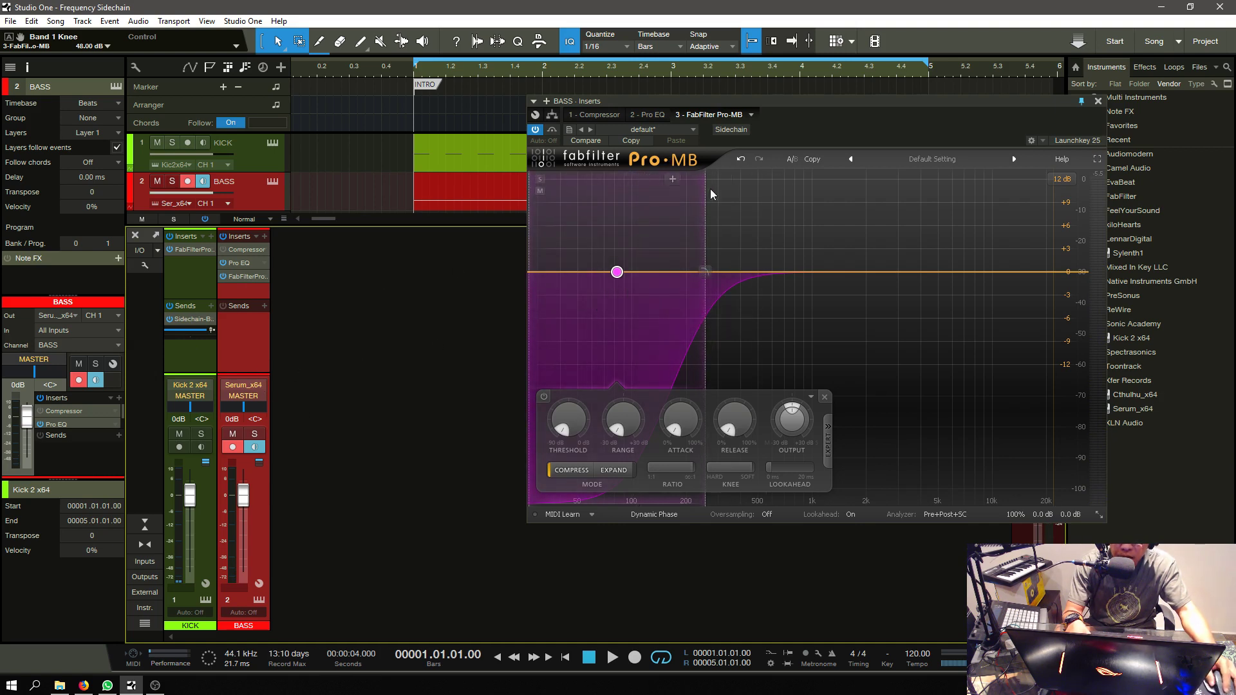
# - Send the kick to the Stereo Side Chain of the bass's FabFilter Pro-MB and move Pro-MB ahead of Pro EQ in the insert chain
pyautogui.click(210, 319)
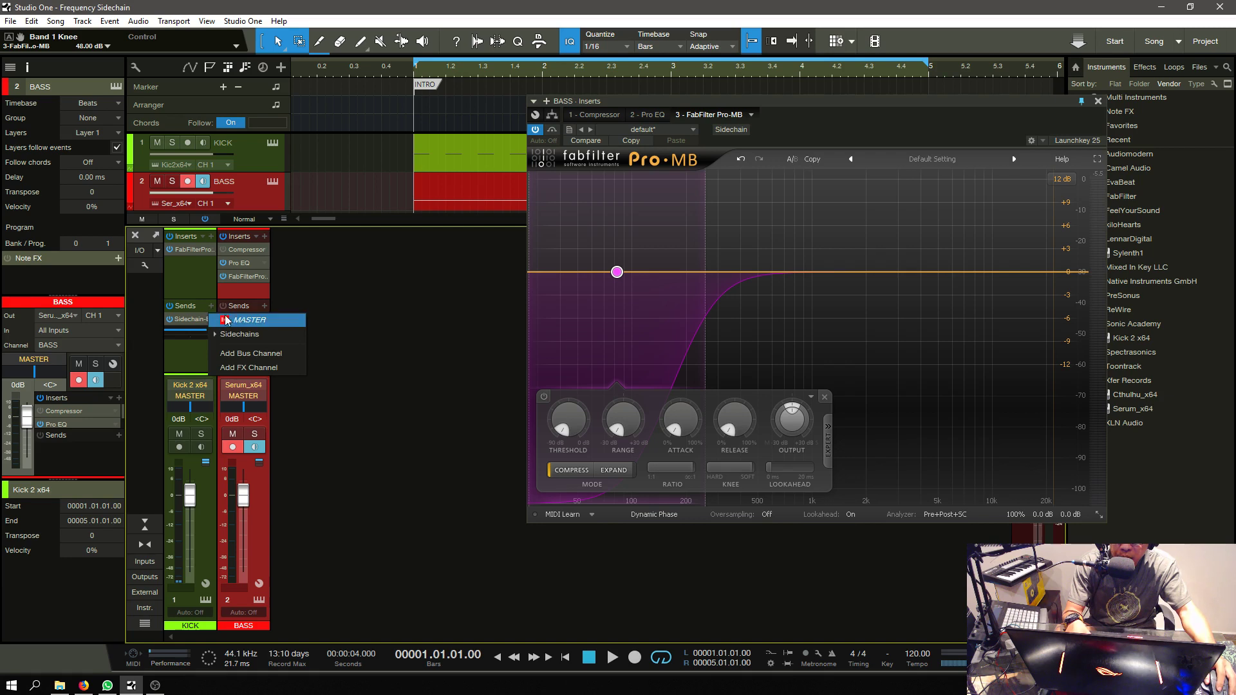
pyautogui.click(229, 335)
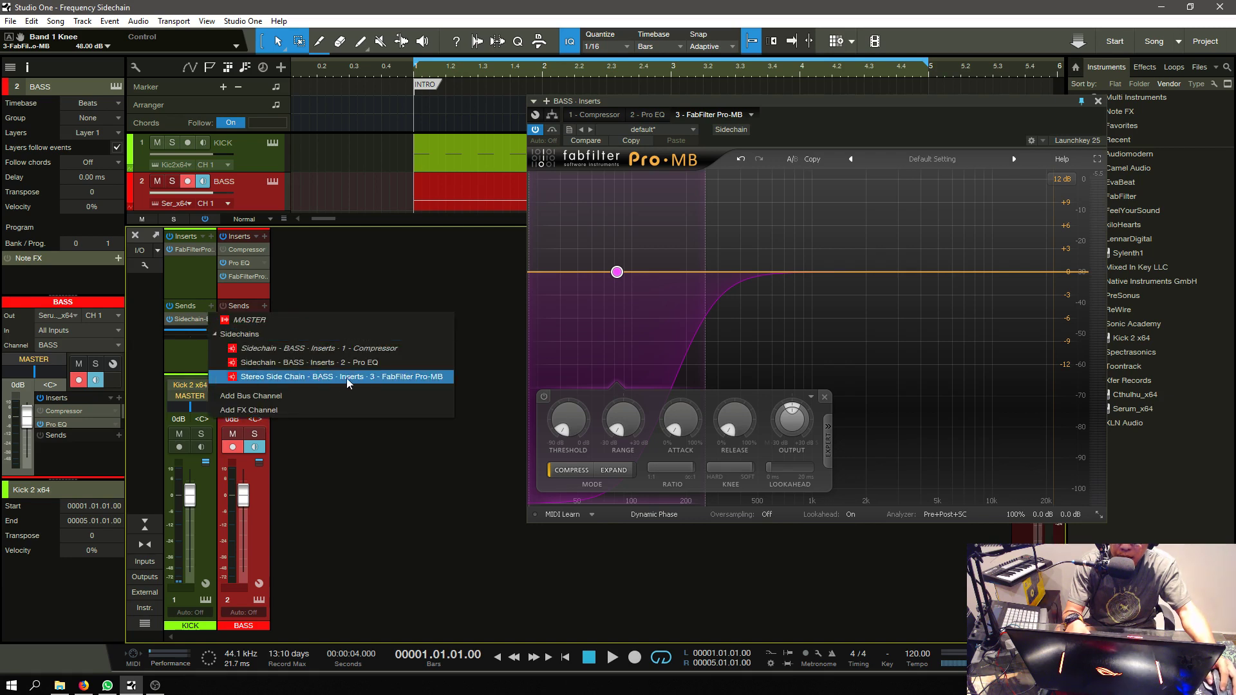
pyautogui.click(419, 377)
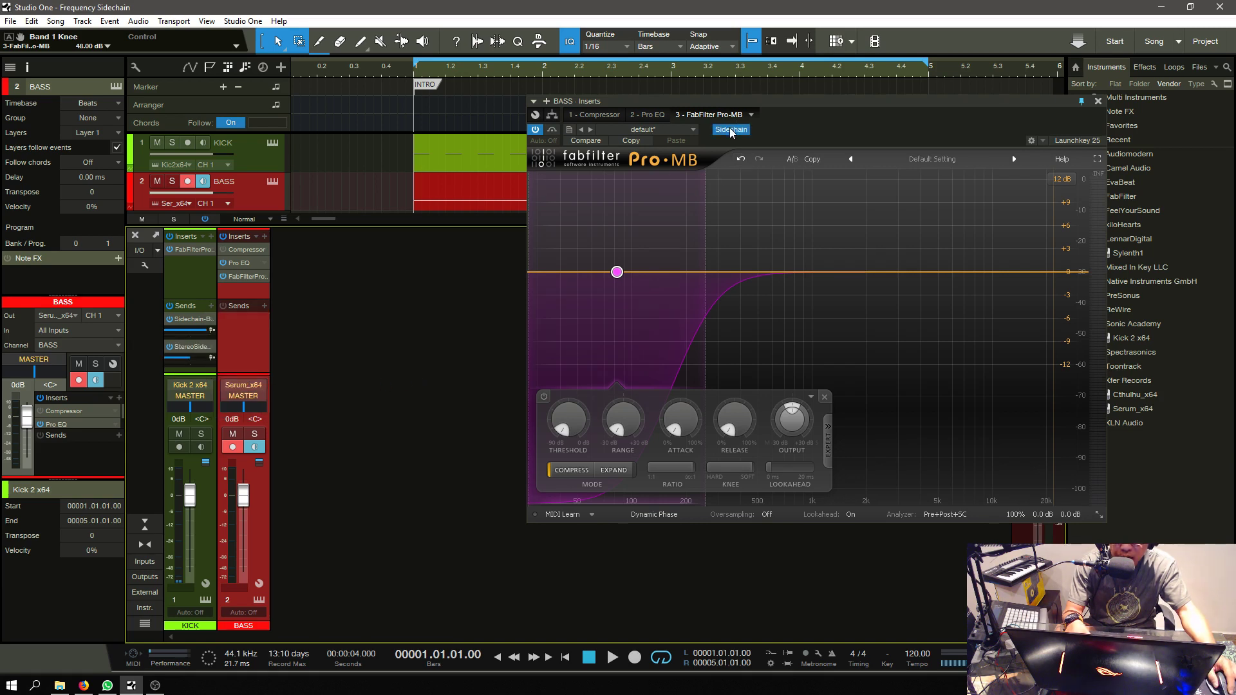
pyautogui.moveTo(243, 282); pyautogui.dragTo(244, 263)
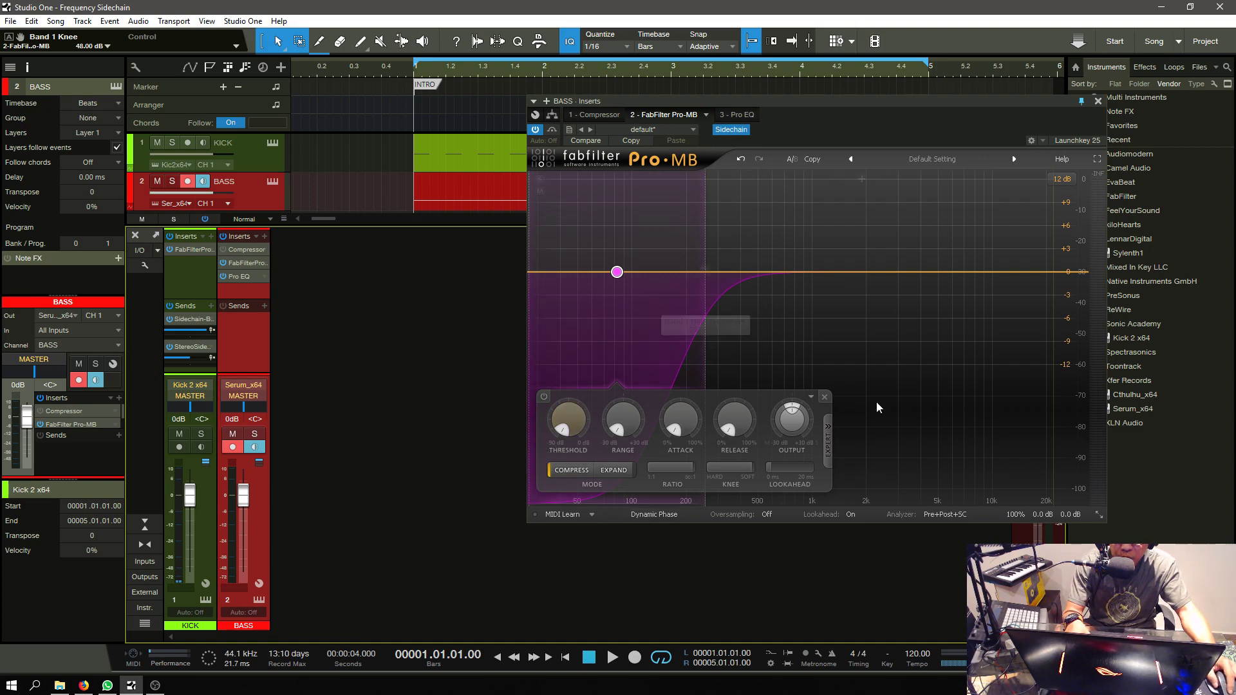
# - Set the Pro-MB band's side chain source to external, with the kick's Pro-MB send level at +10 dB, and audition the loop
pyautogui.click(828, 437)
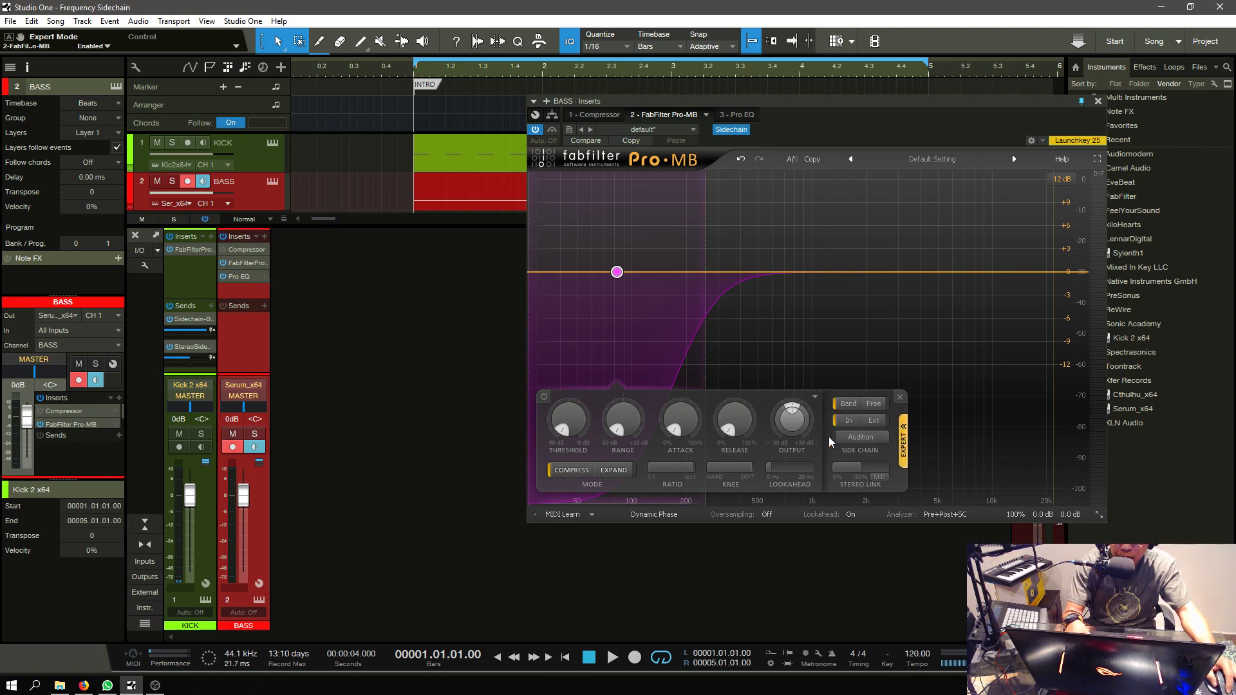
pyautogui.click(873, 420)
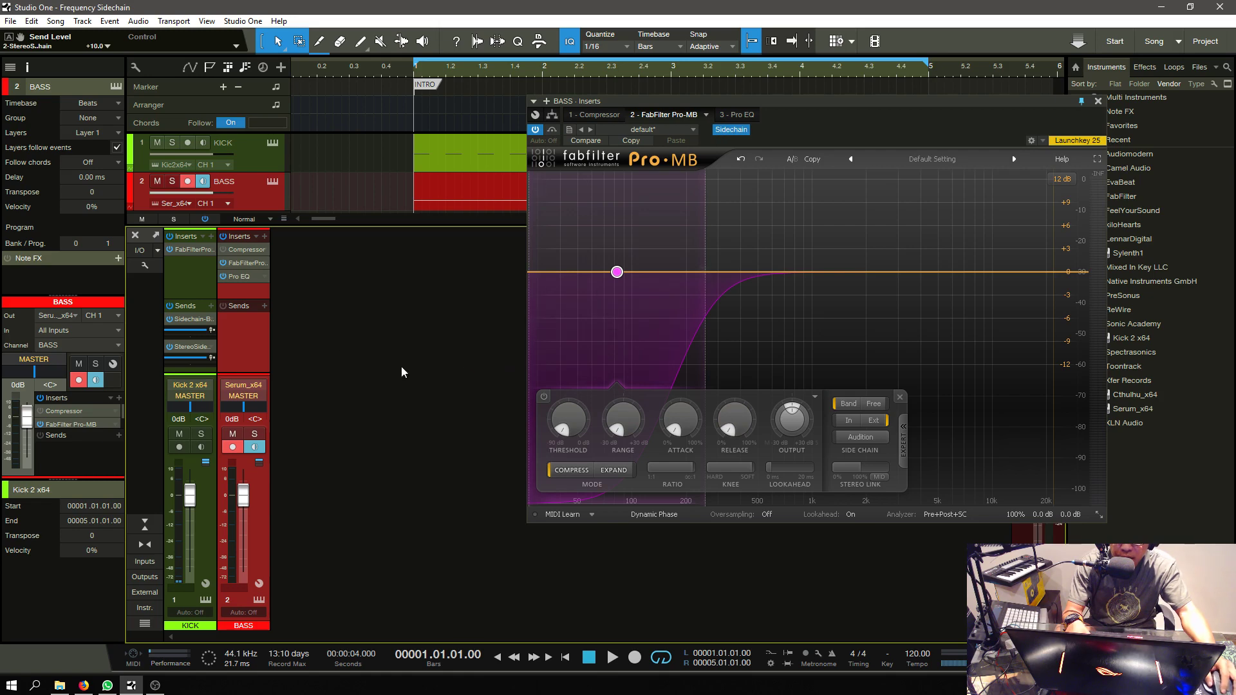
pyautogui.press('space')
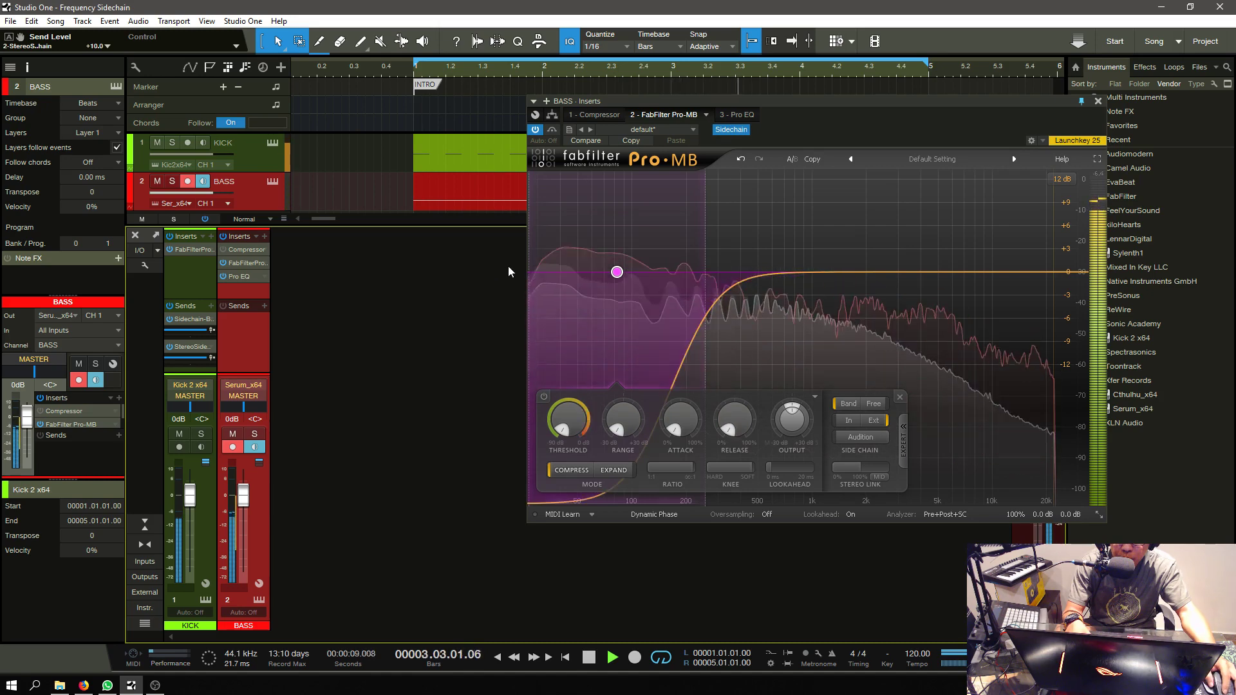
pyautogui.press('space')
# - Raise the level of Pro-MB's low band to about +3 dB and audition the loop with the kick-triggered ducking
pyautogui.moveTo(616, 272)
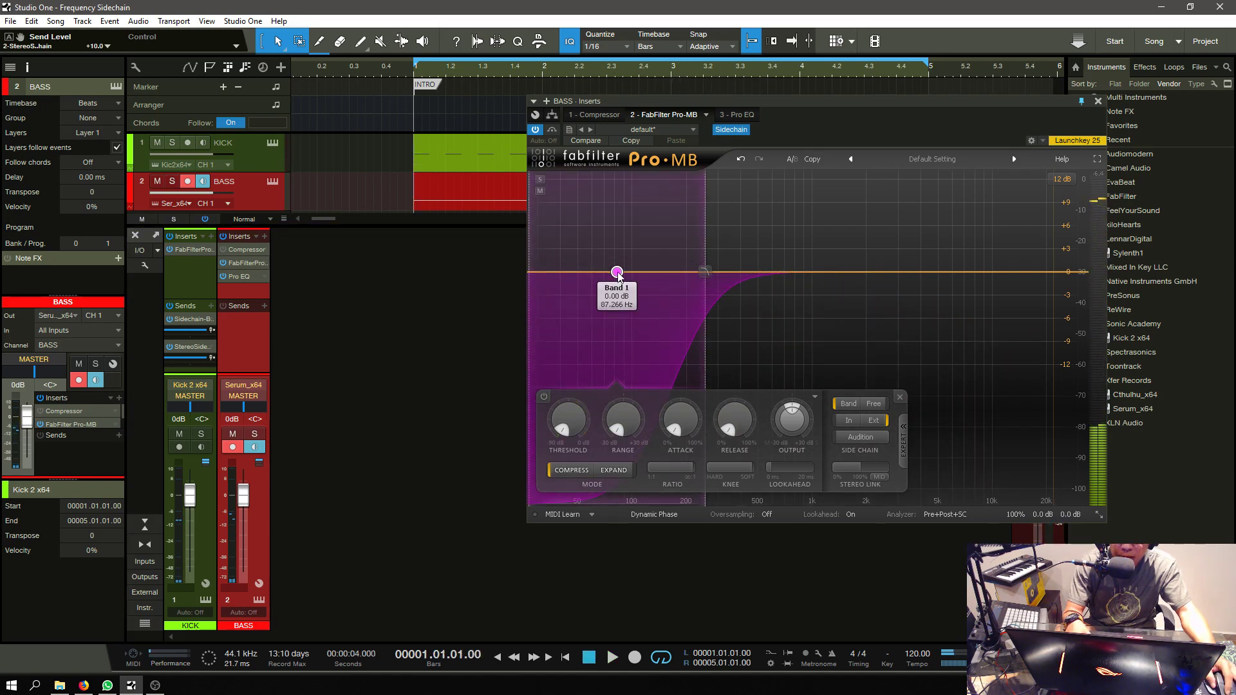
pyautogui.moveTo(617, 272); pyautogui.dragTo(616, 248)
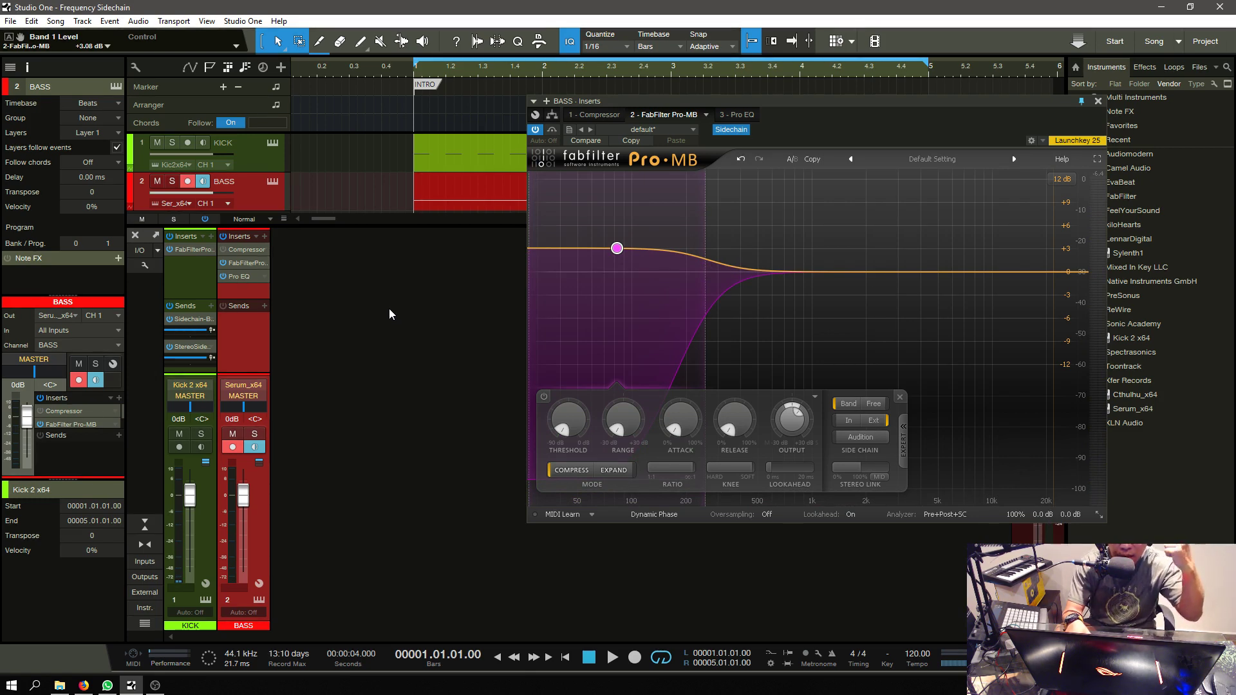
pyautogui.press('space')
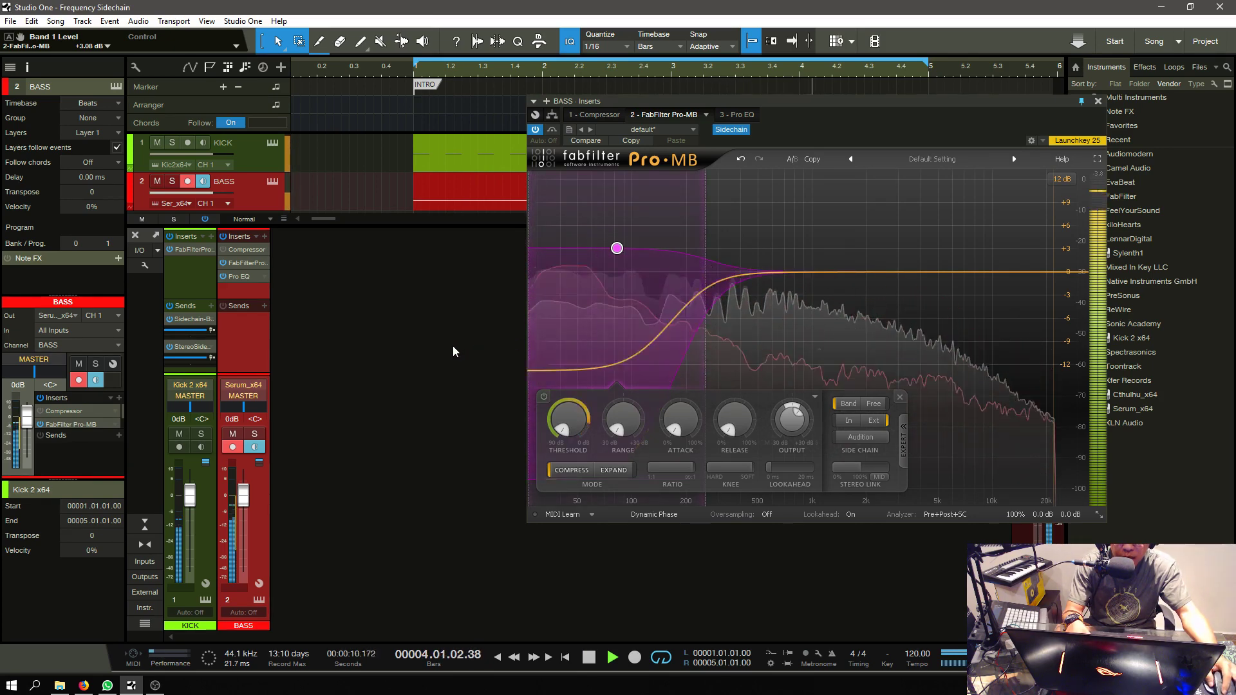
pyautogui.press('space')
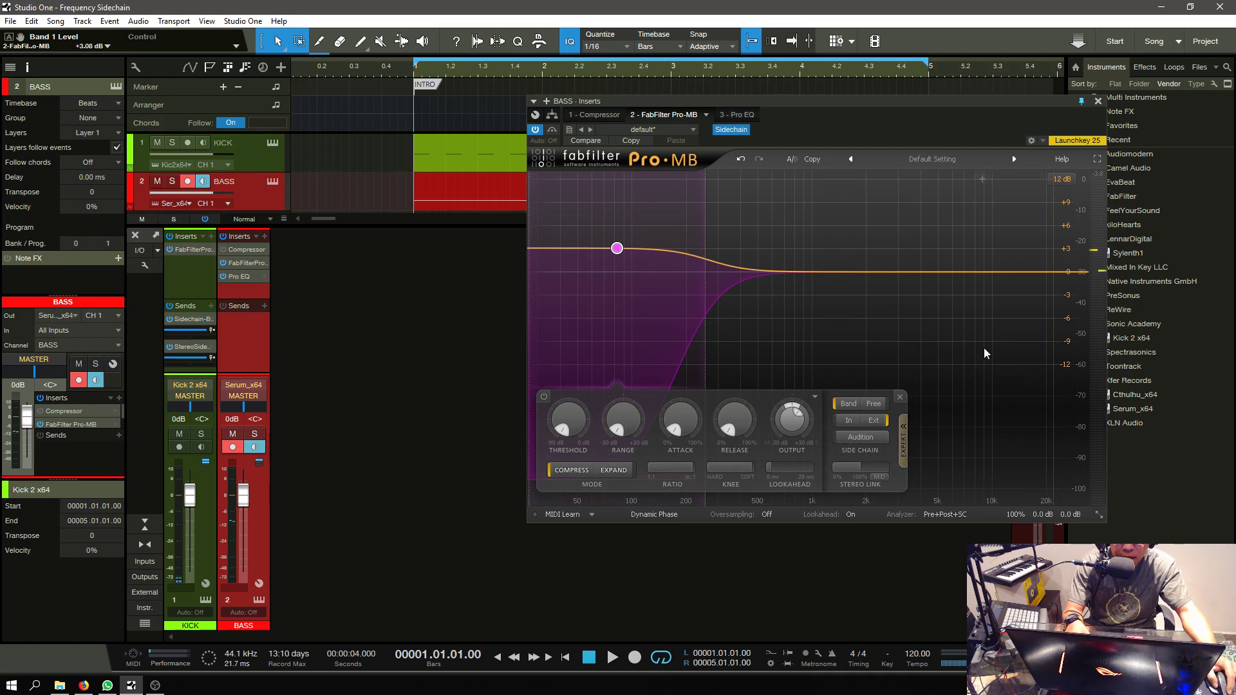
pyautogui.press('space')
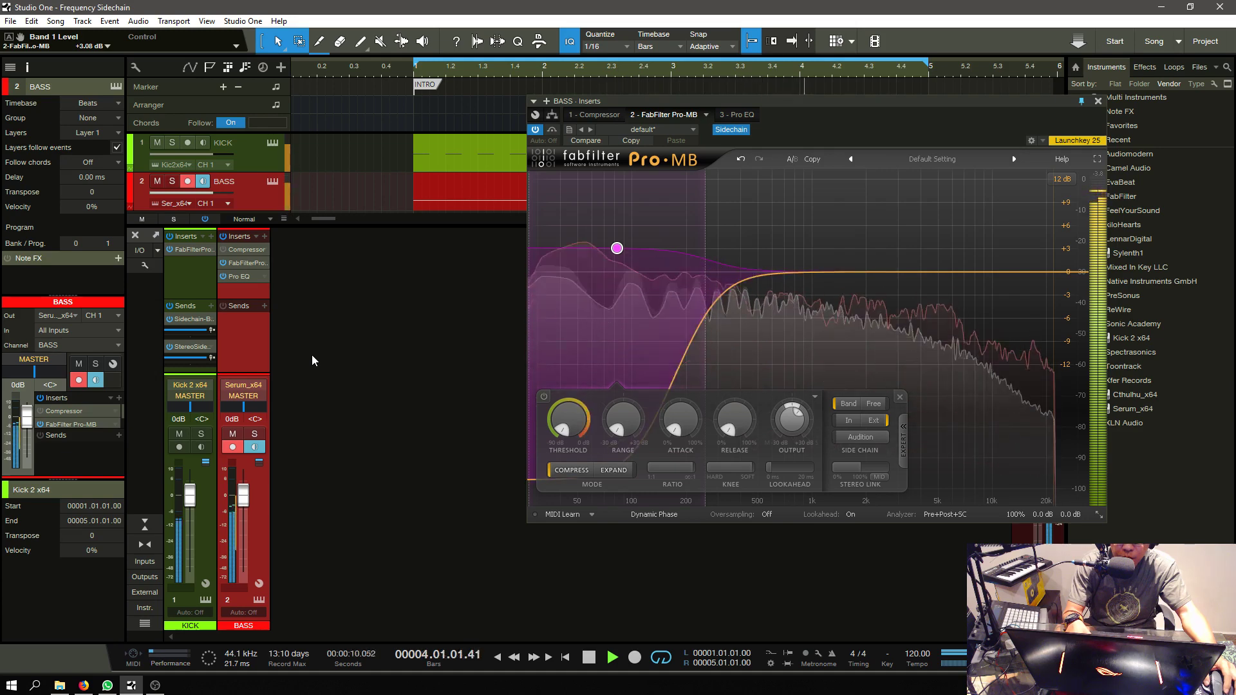
pyautogui.press('space')
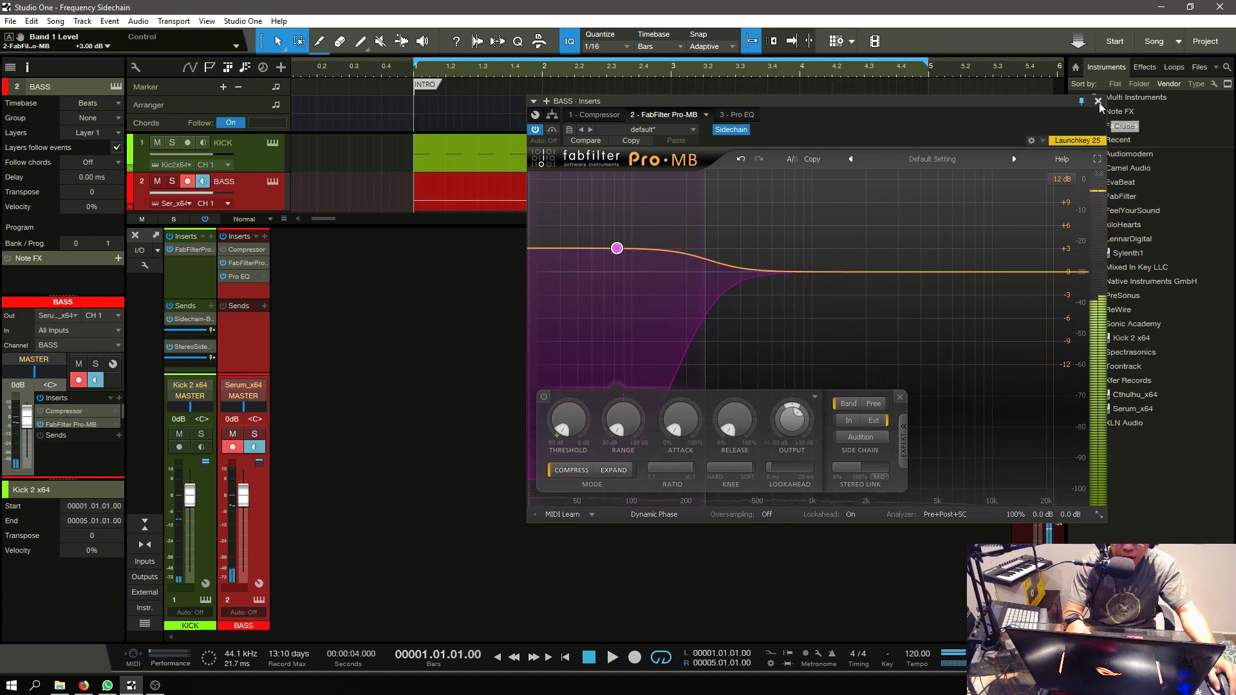
# - Open the bass's Pro EQ and play the loop with the Compressor active and Pro-MB bypassed to examine the full-range ducking on the spectrum
pyautogui.click(1098, 101)
pyautogui.click(247, 277)
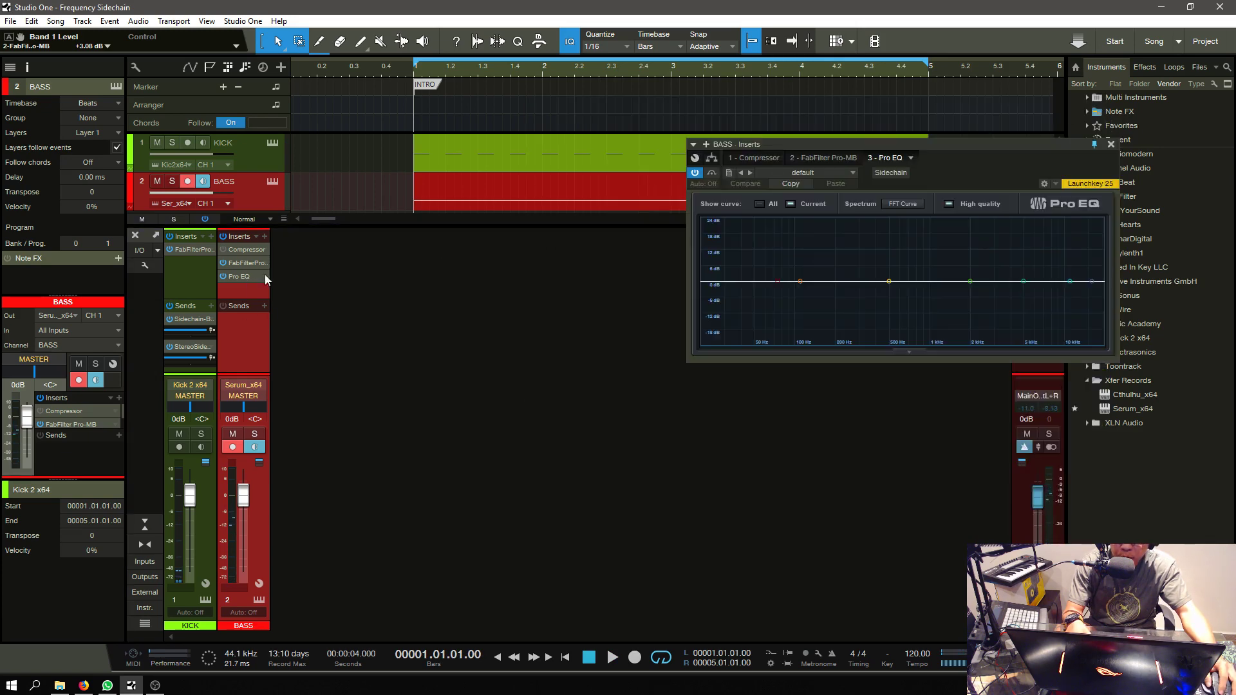
pyautogui.moveTo(882, 144); pyautogui.dragTo(766, 184)
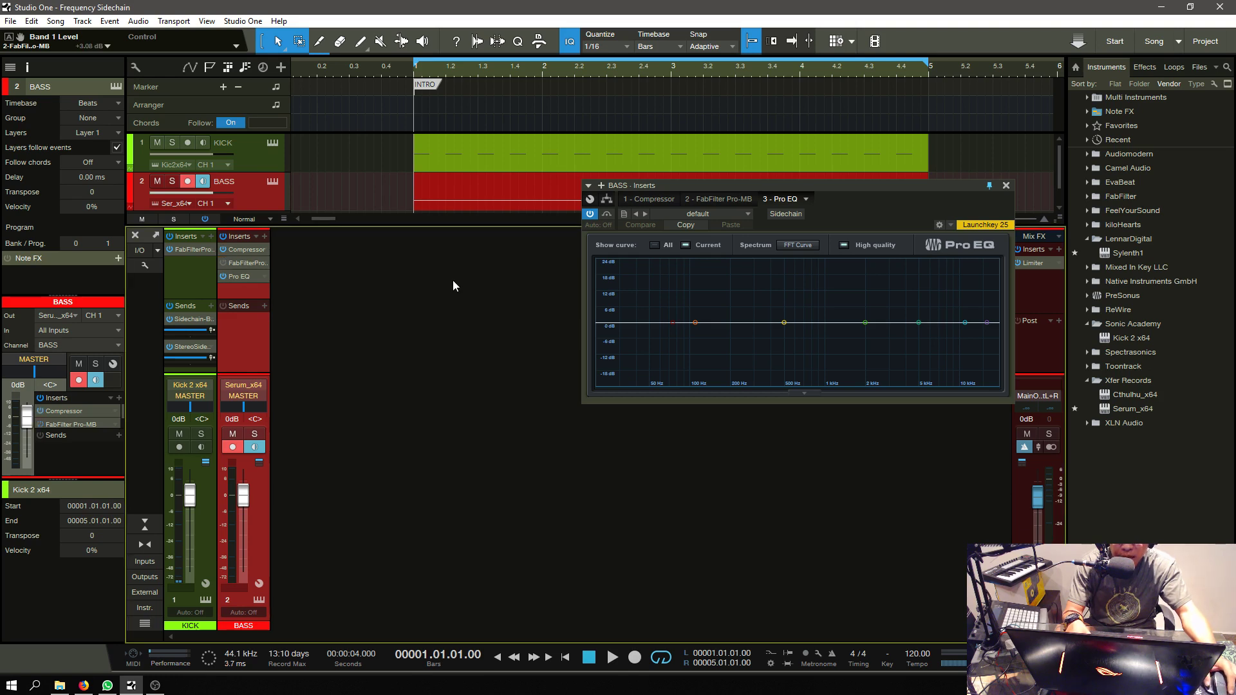
pyautogui.press('space')
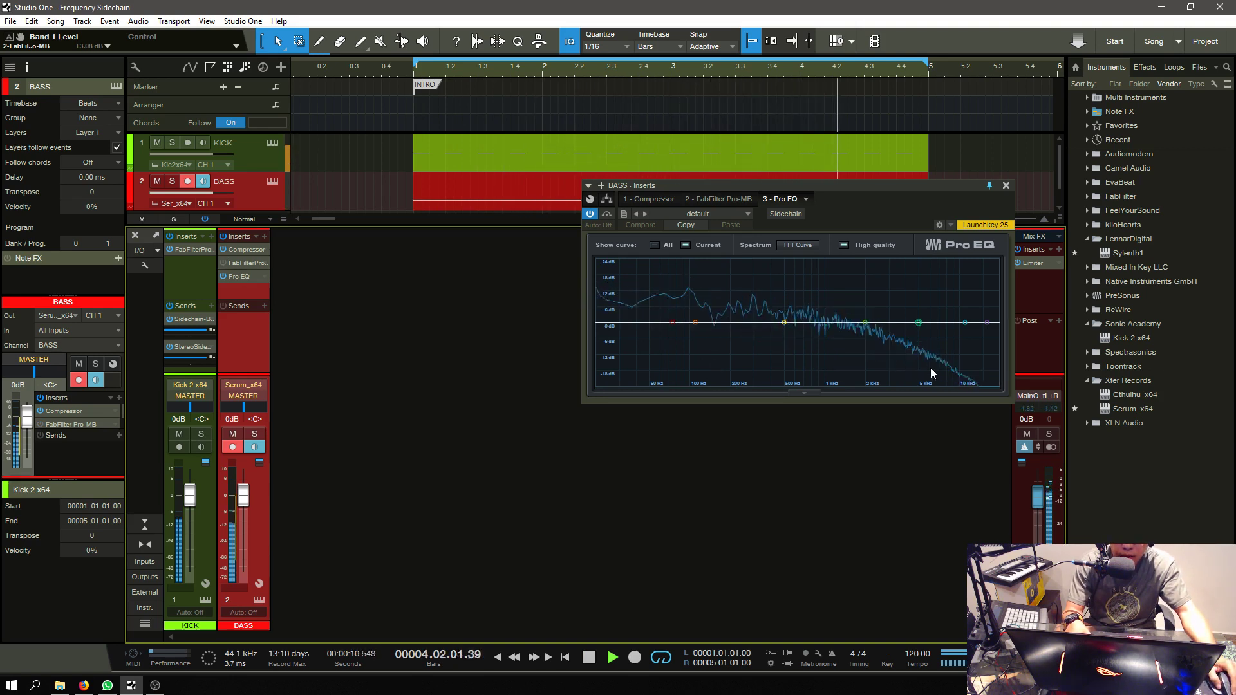
pyautogui.press('space')
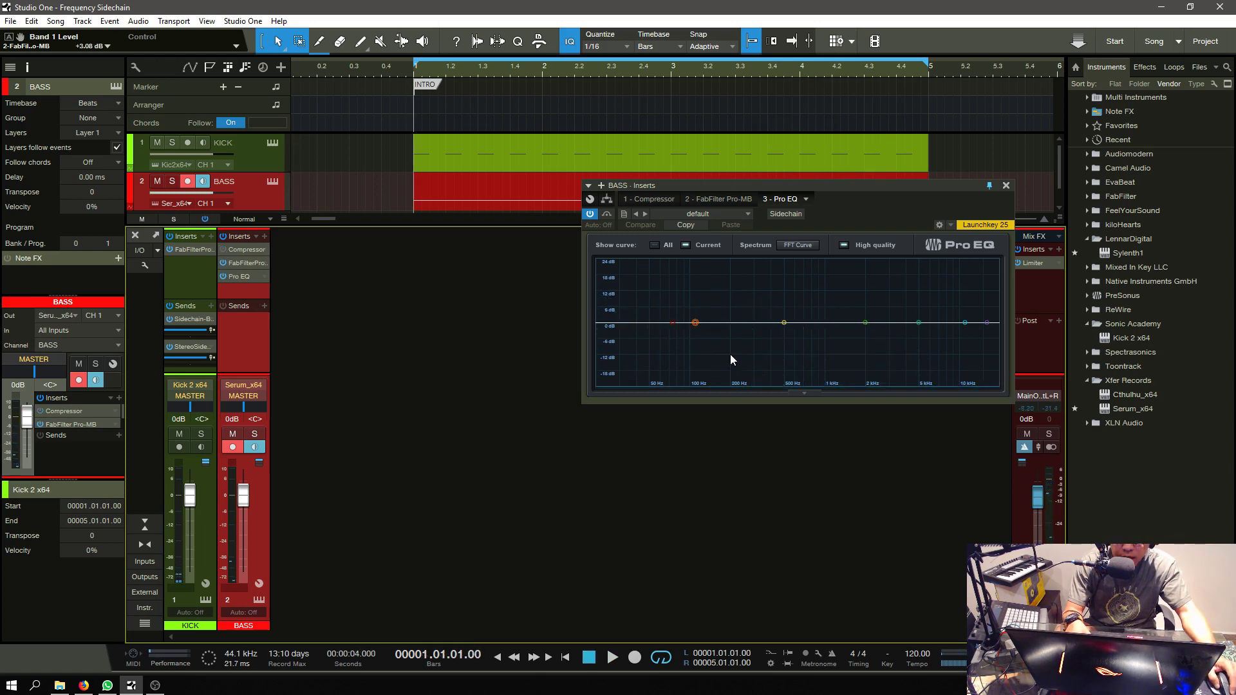
pyautogui.press('space')
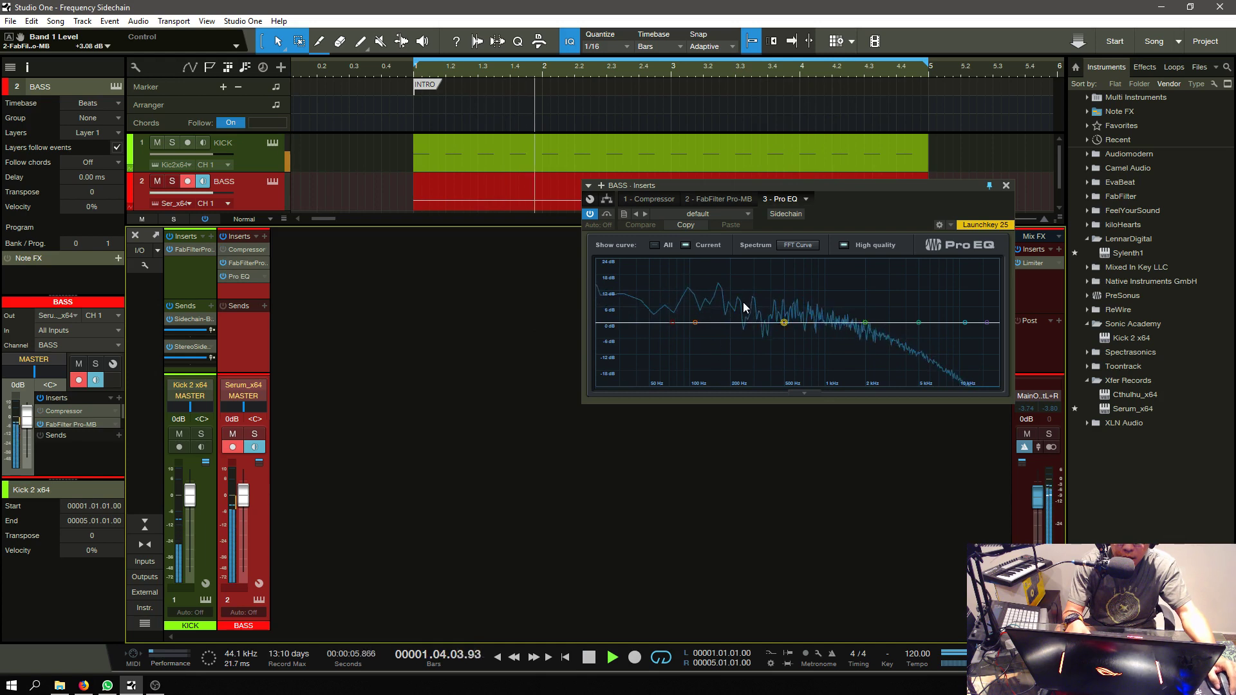
pyautogui.click(695, 323)
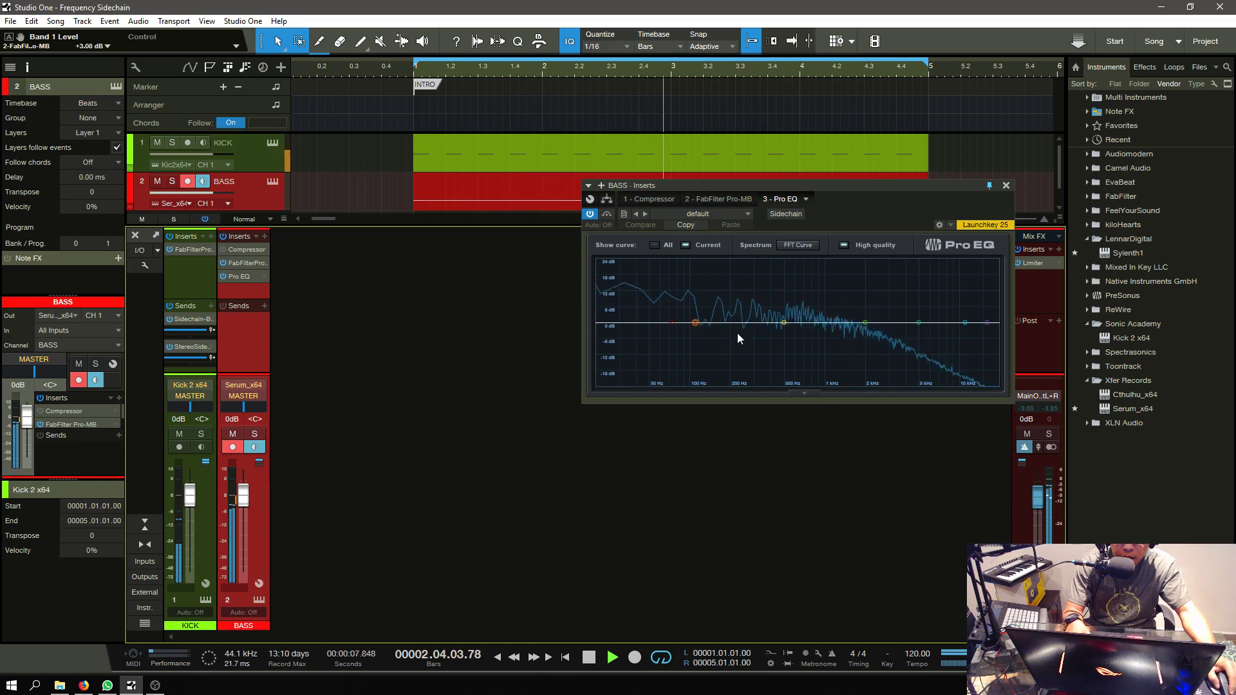
pyautogui.press('space')
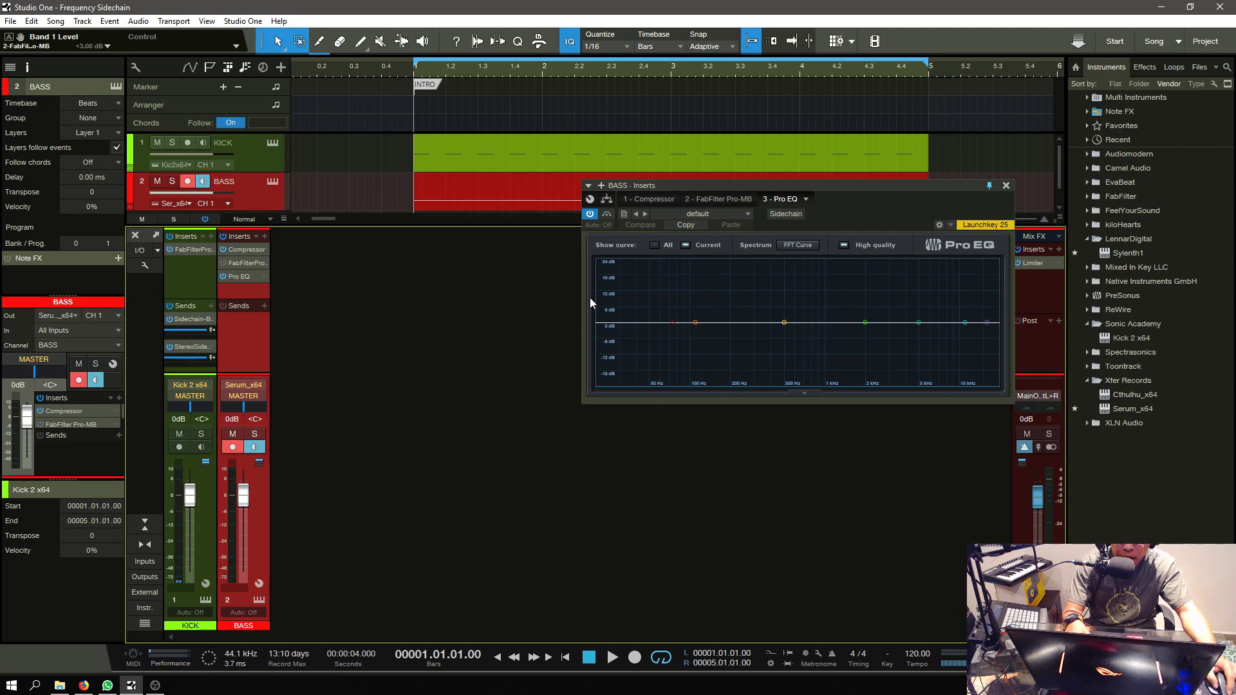
pyautogui.press('space')
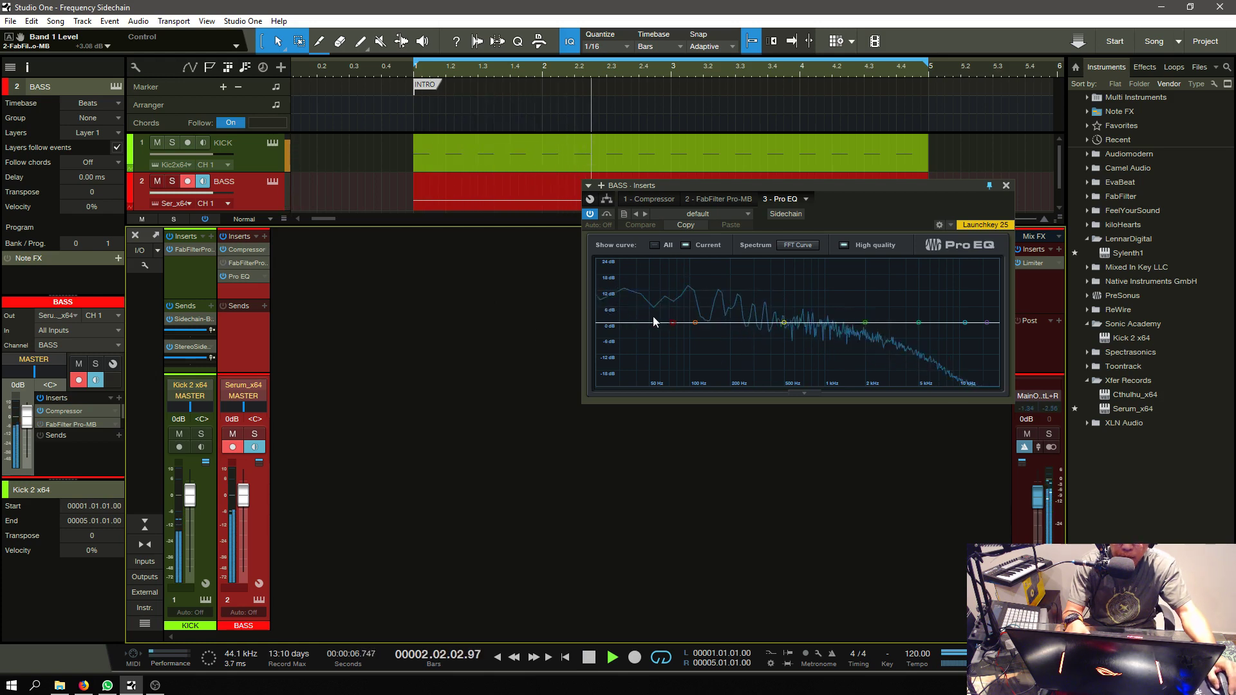
pyautogui.press('space')
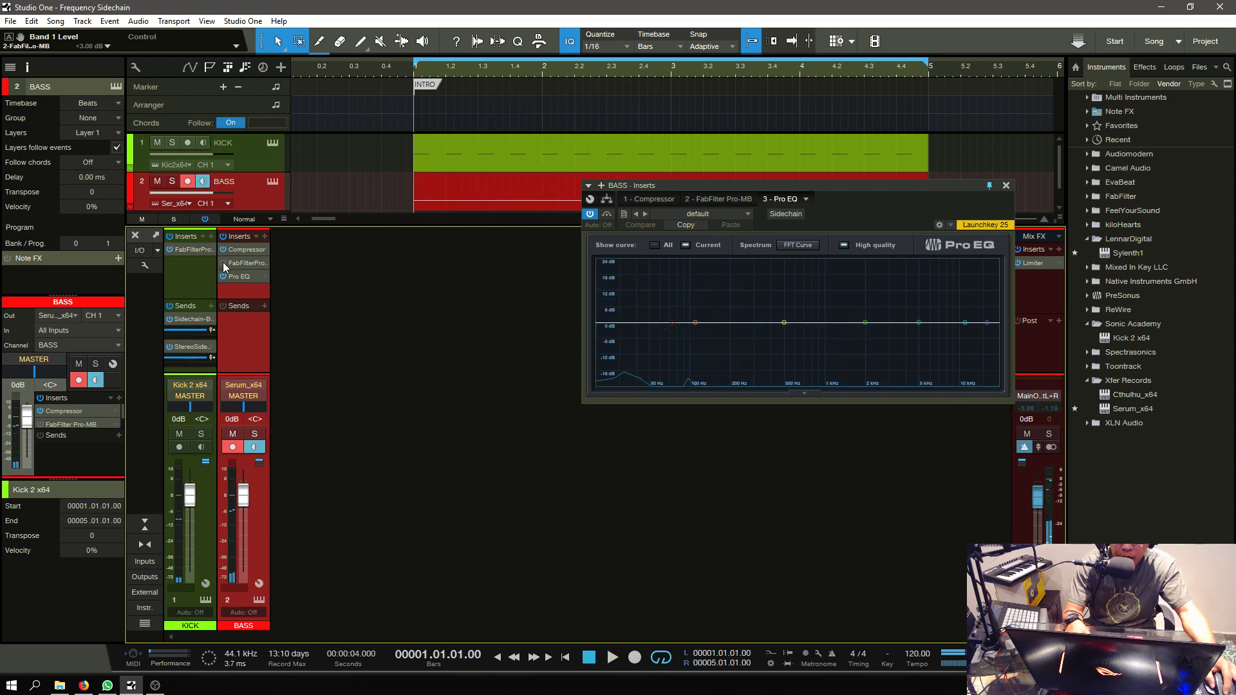
# - Play the loop with Pro-MB active and the Compressor bypassed to compare the bass spectrum in Pro EQ
pyautogui.press('space')
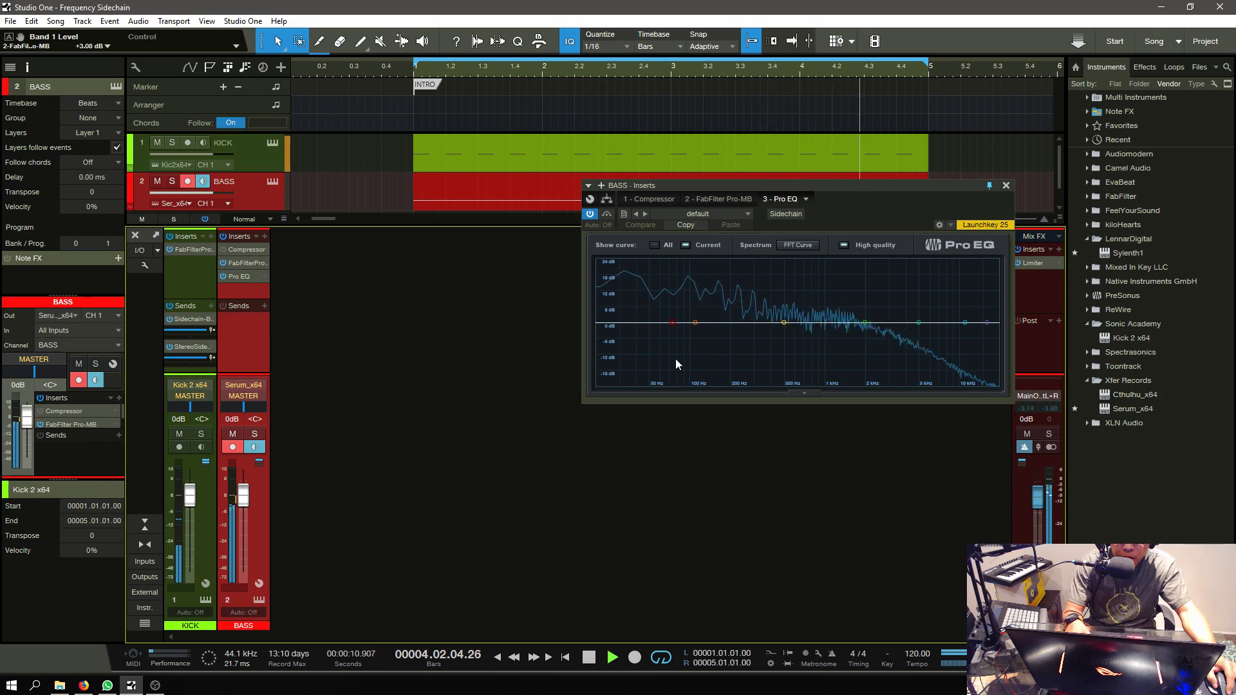
pyautogui.press('space')
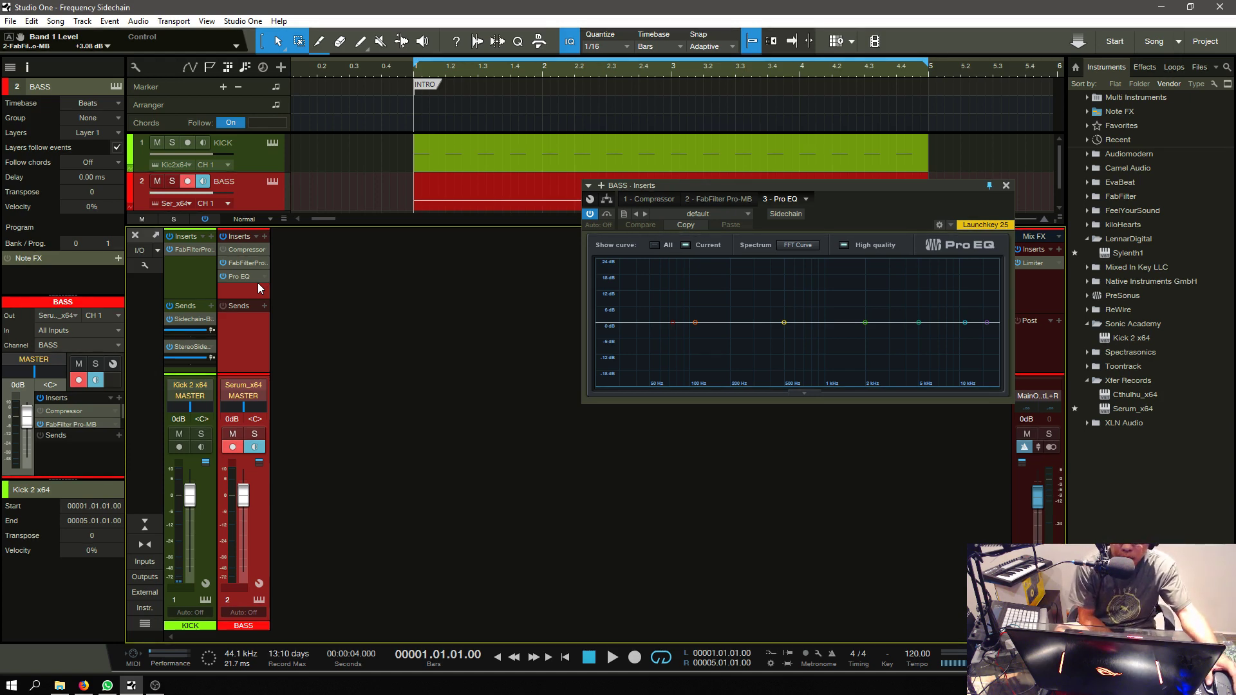
pyautogui.click(155, 684)
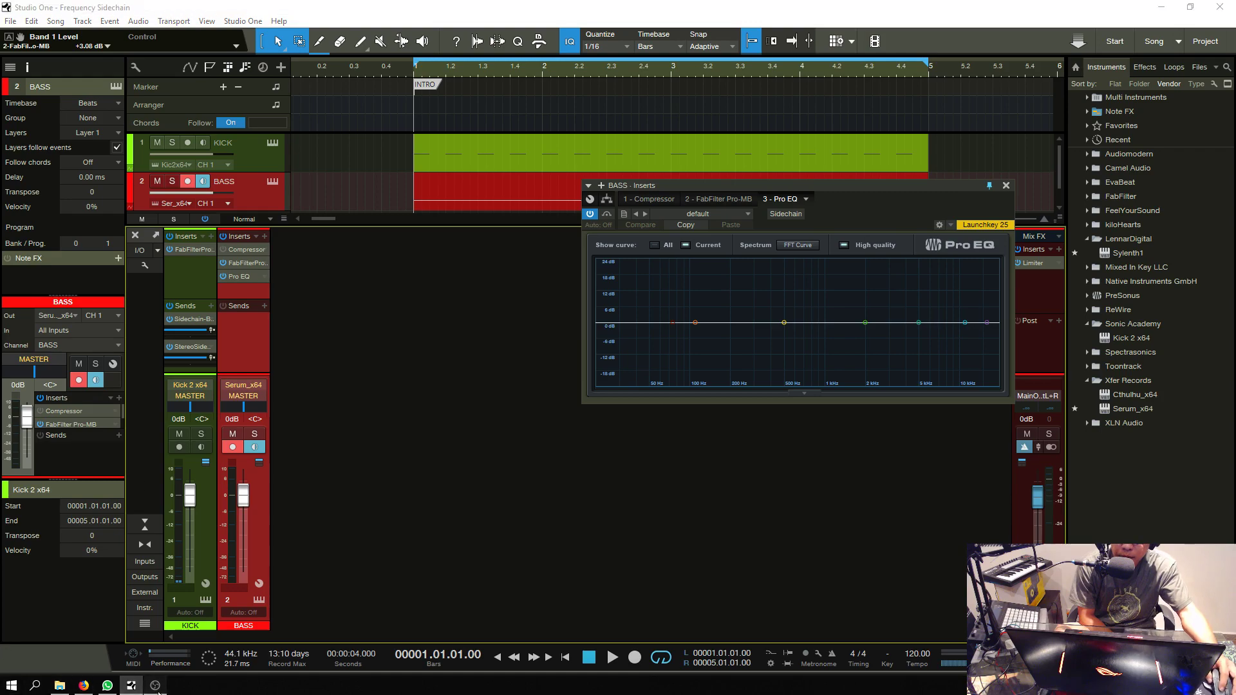